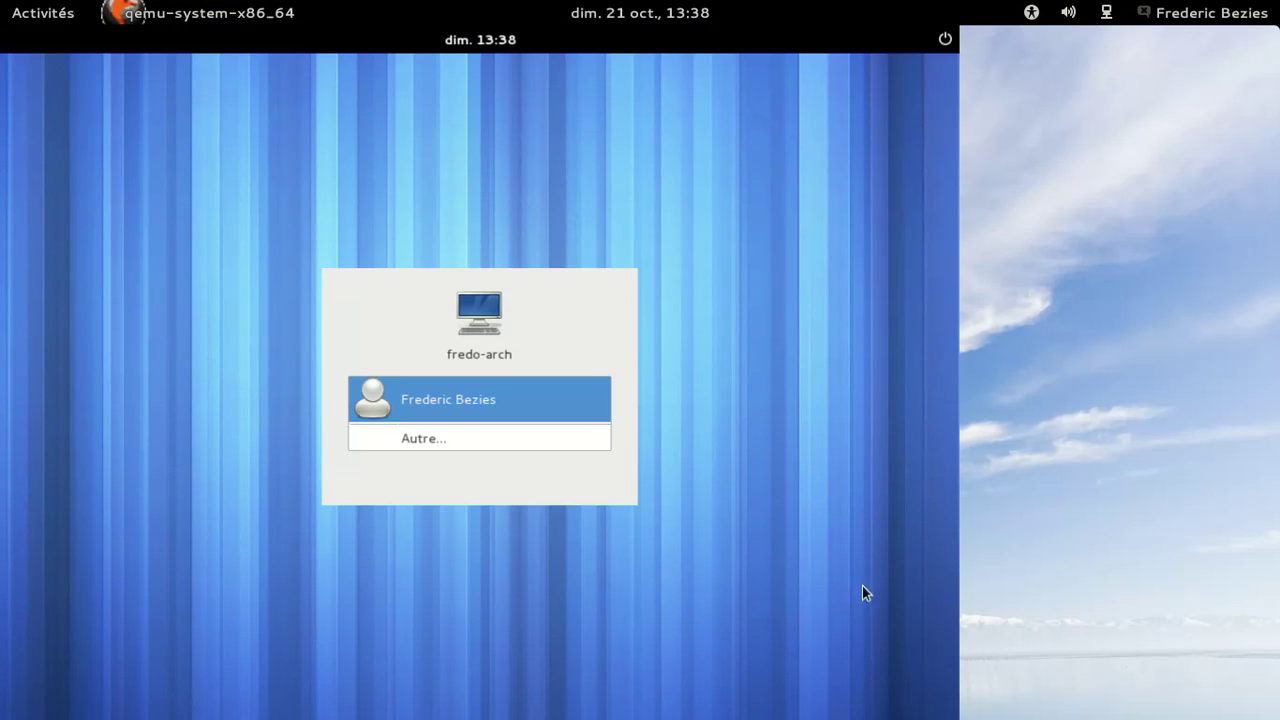
Sign in to the user account with the Ubuntu session and the account password.
left_click(471, 406)
left_click(375, 496)
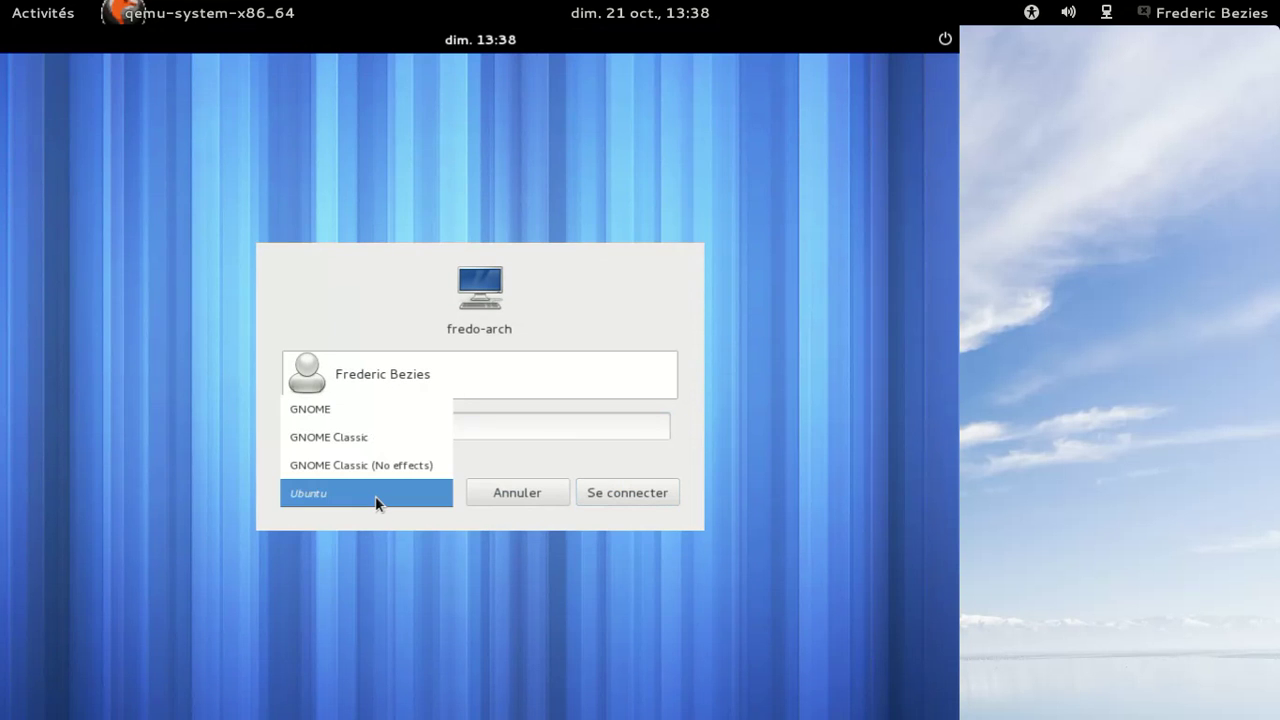
left_click(375, 496)
left_click(415, 431)
type("********")
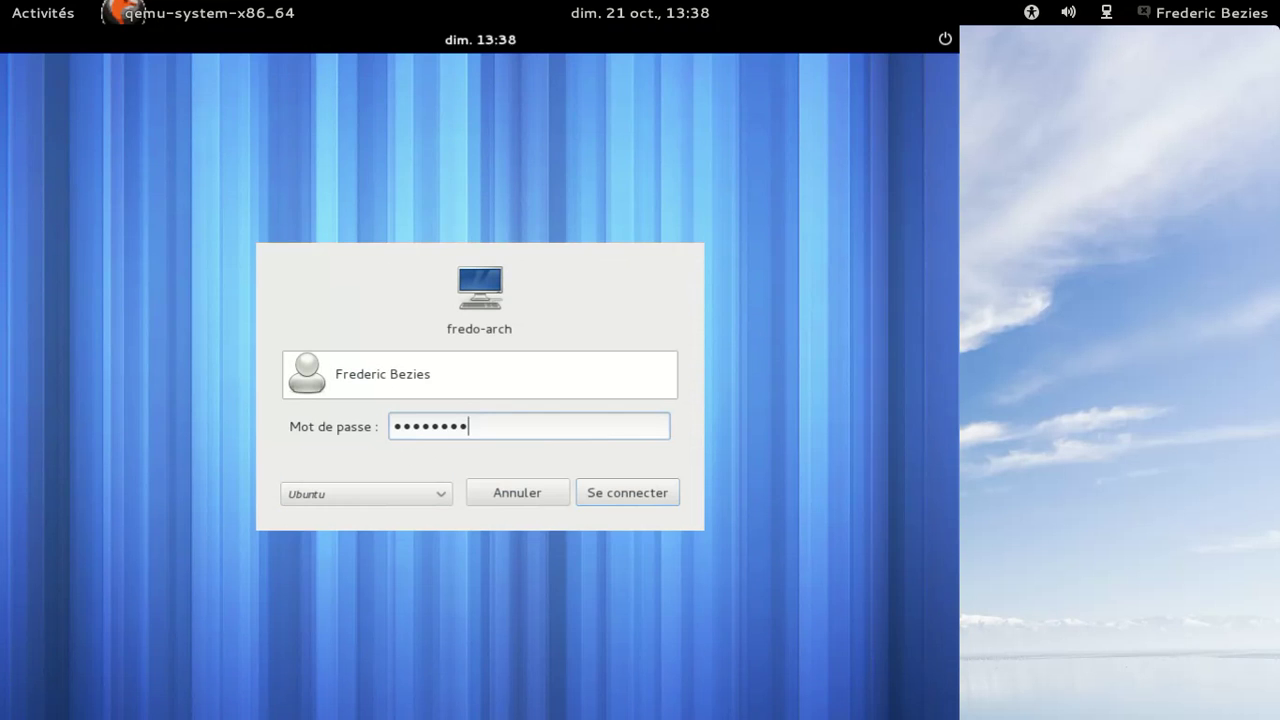
key("Return")
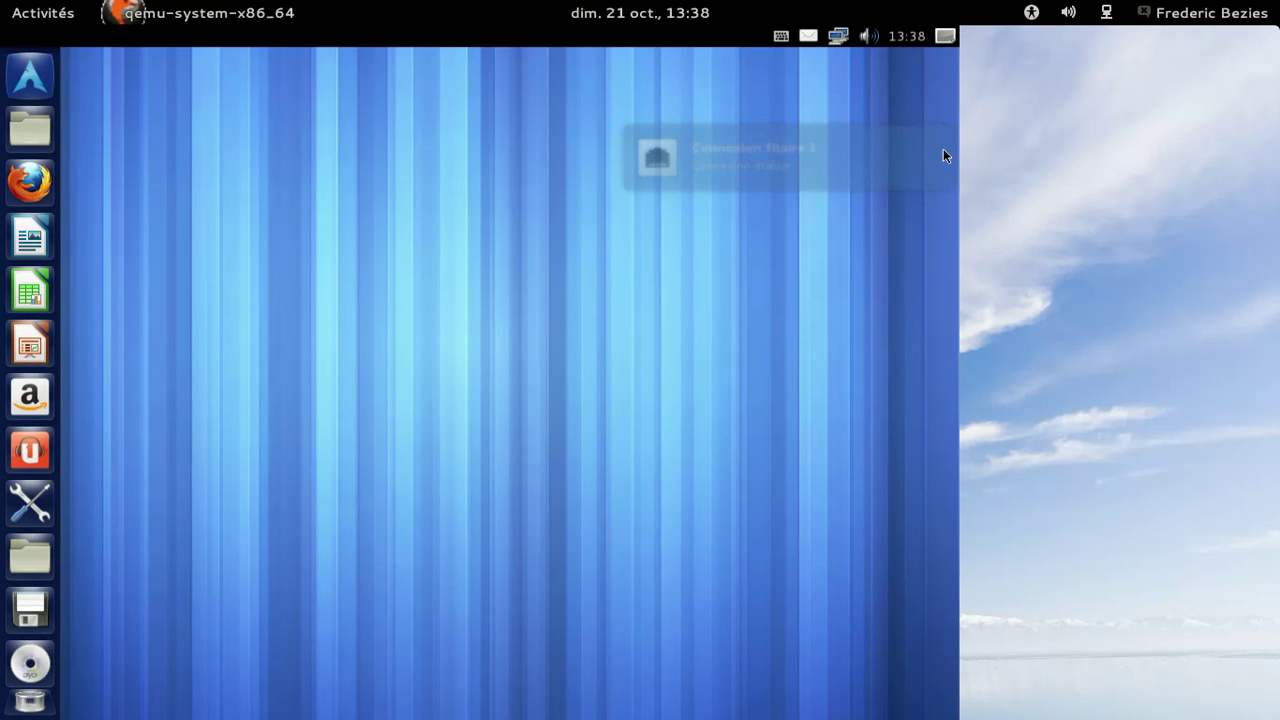
Search the Dash applications for 'termina'.
left_click(20, 73)
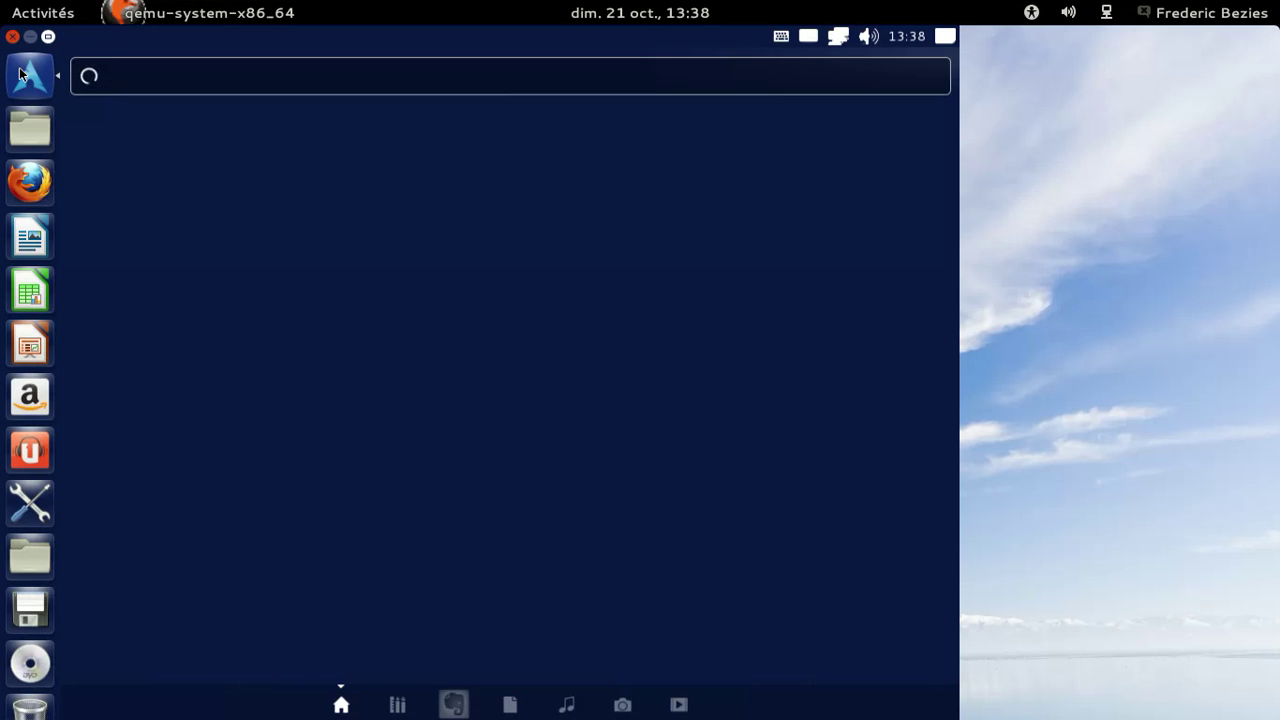
type("term")
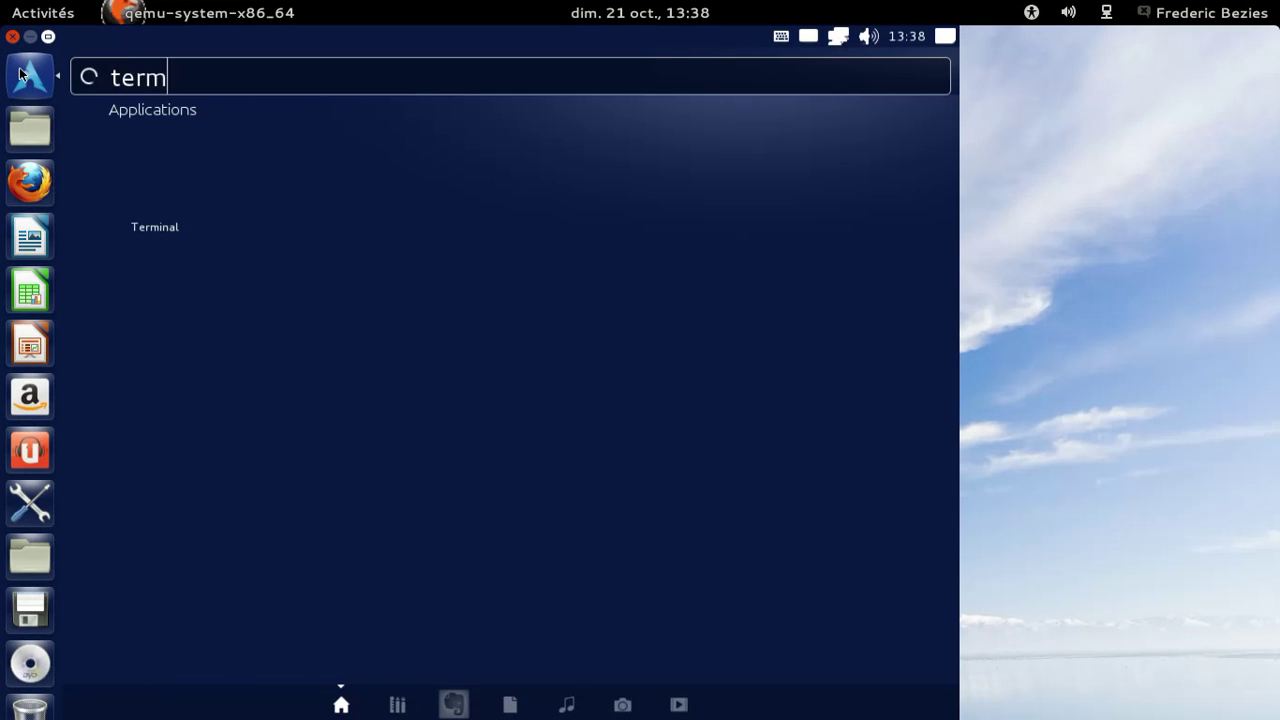
type("ina")
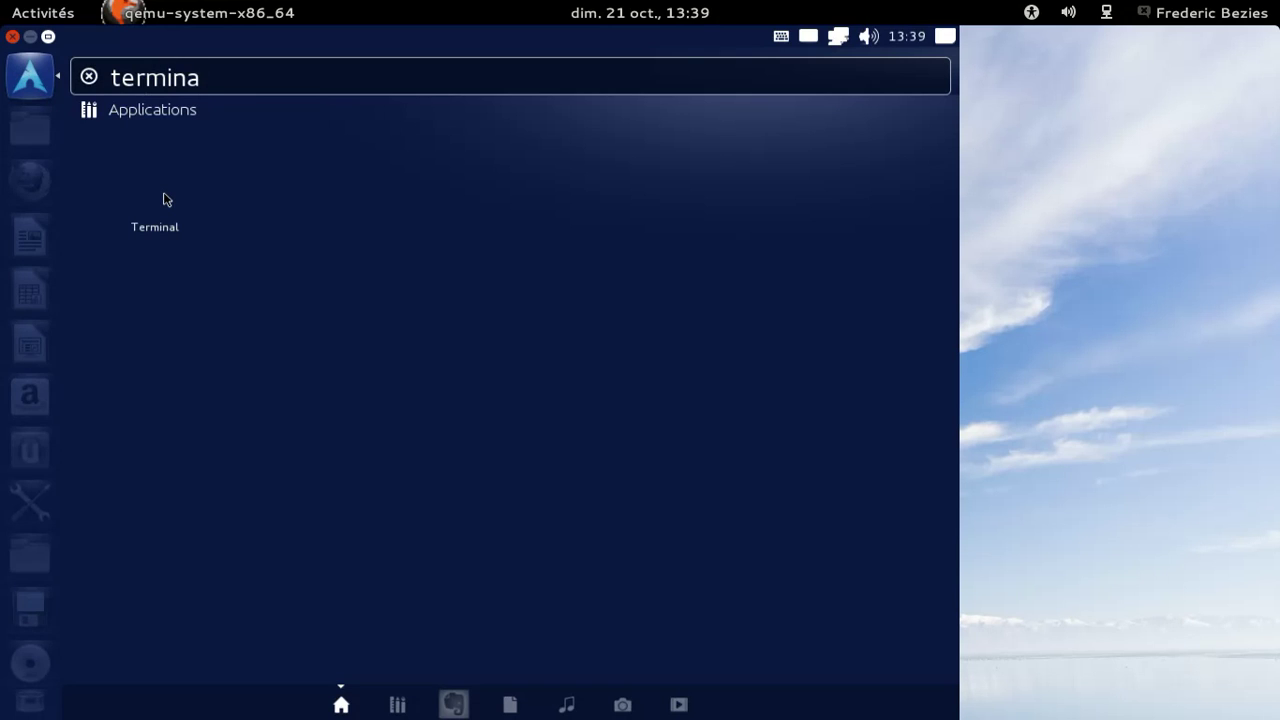
Launch Terminal and confirm GNOME Terminal version 3.4.1.1 in its About box.
left_click(163, 195)
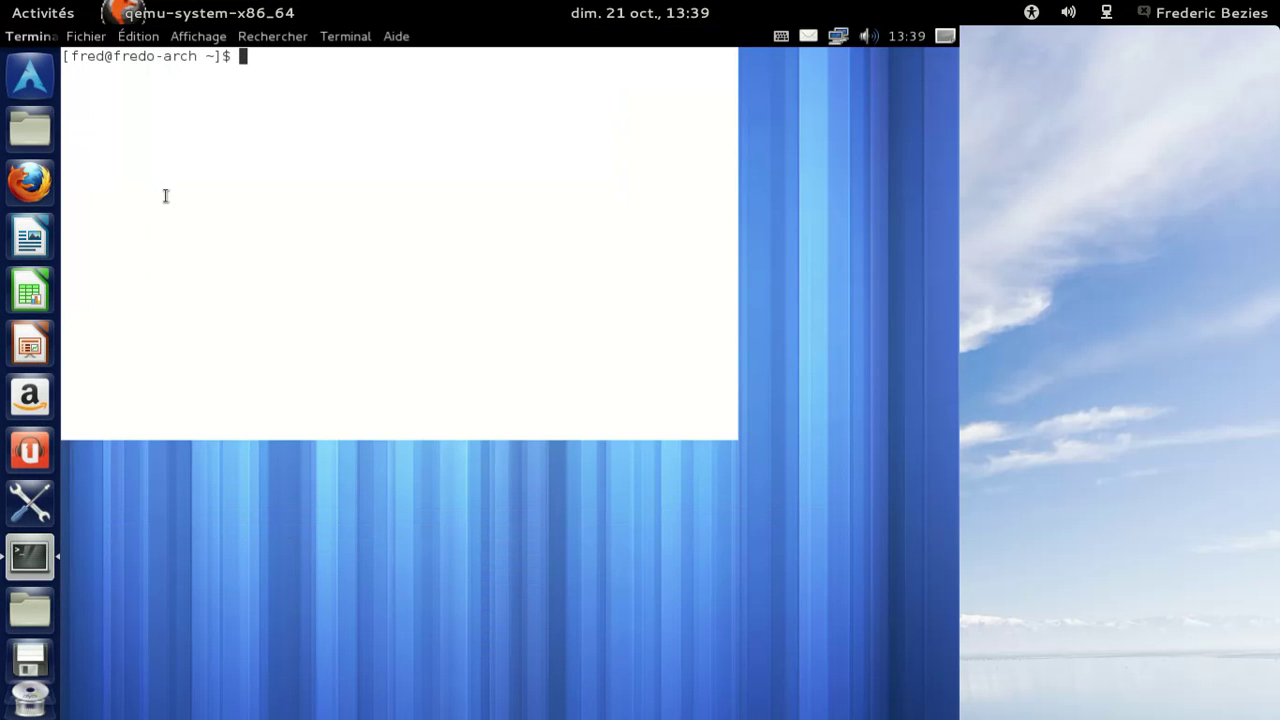
left_click(398, 35)
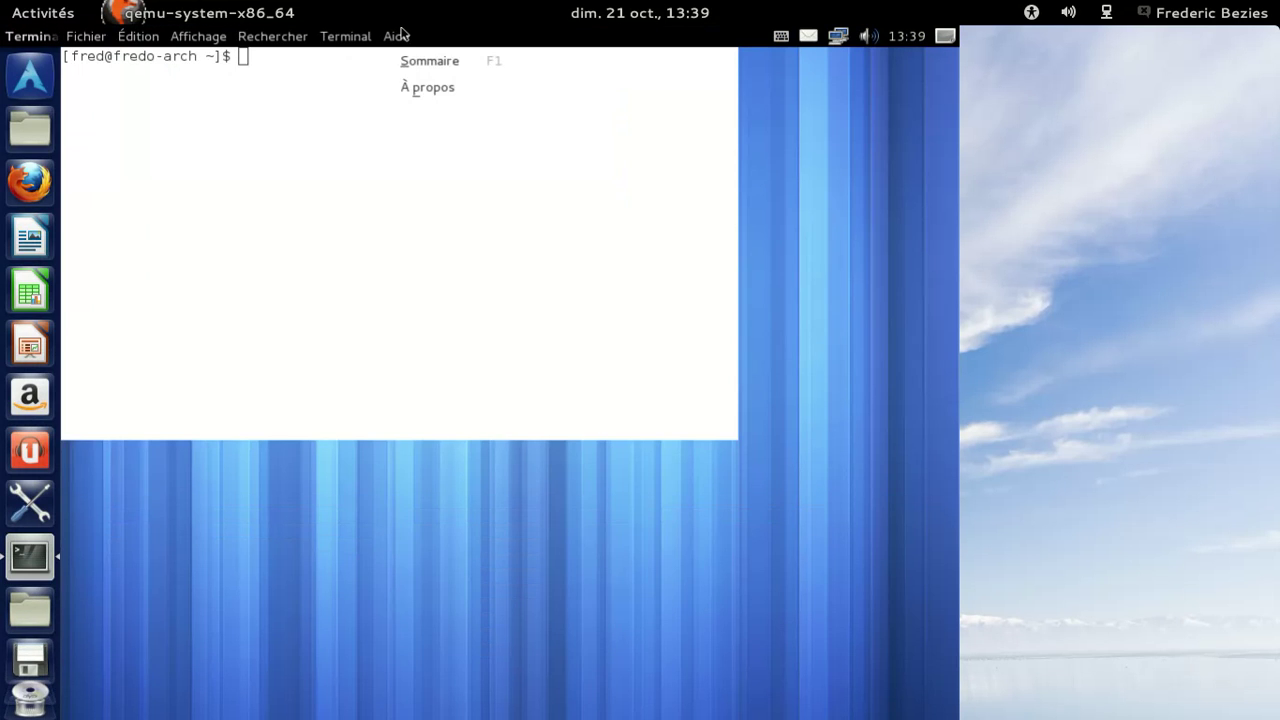
left_click(415, 87)
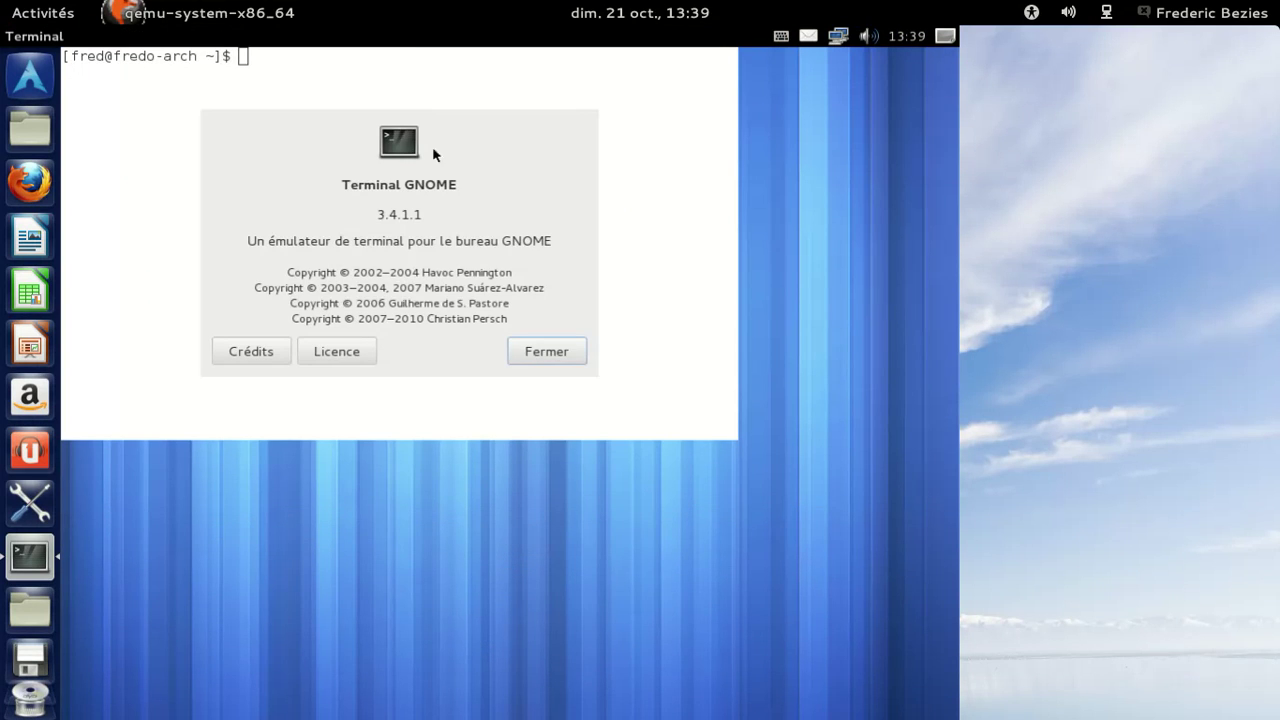
left_click(546, 350)
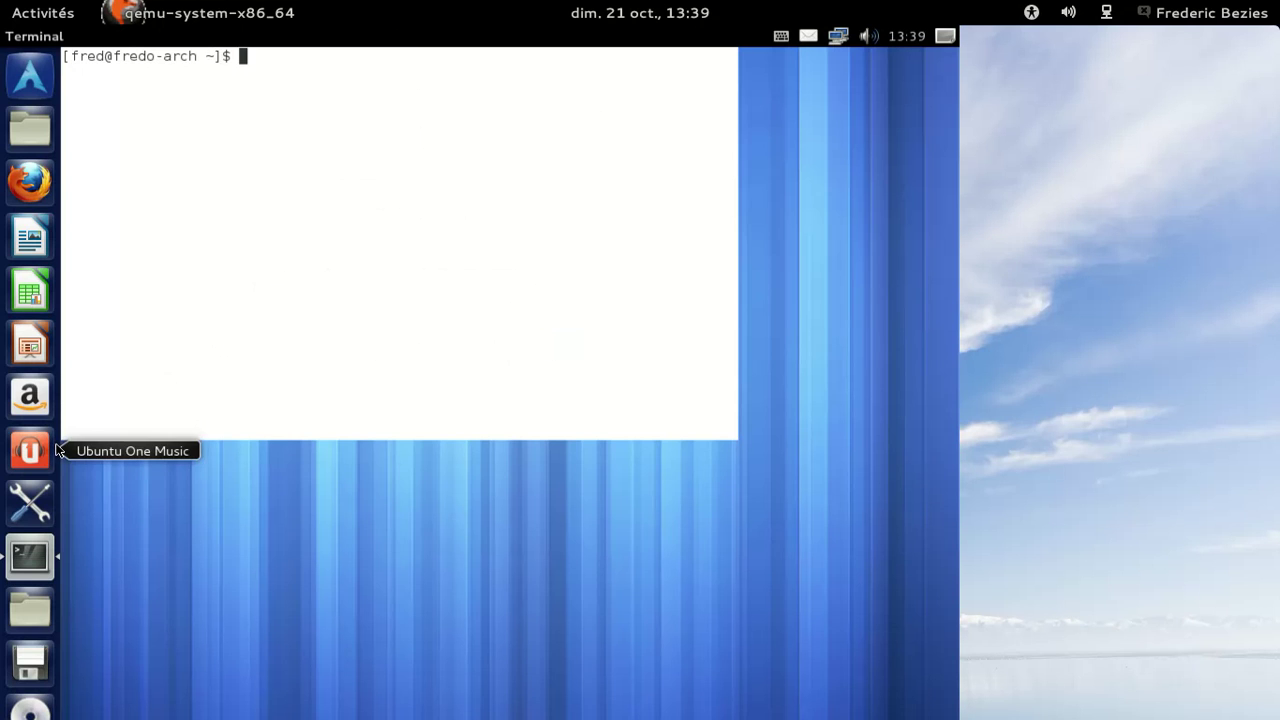
Browse the System Settings Details pages: default applications, removable media and graphics, then back to All Settings.
left_click(33, 518)
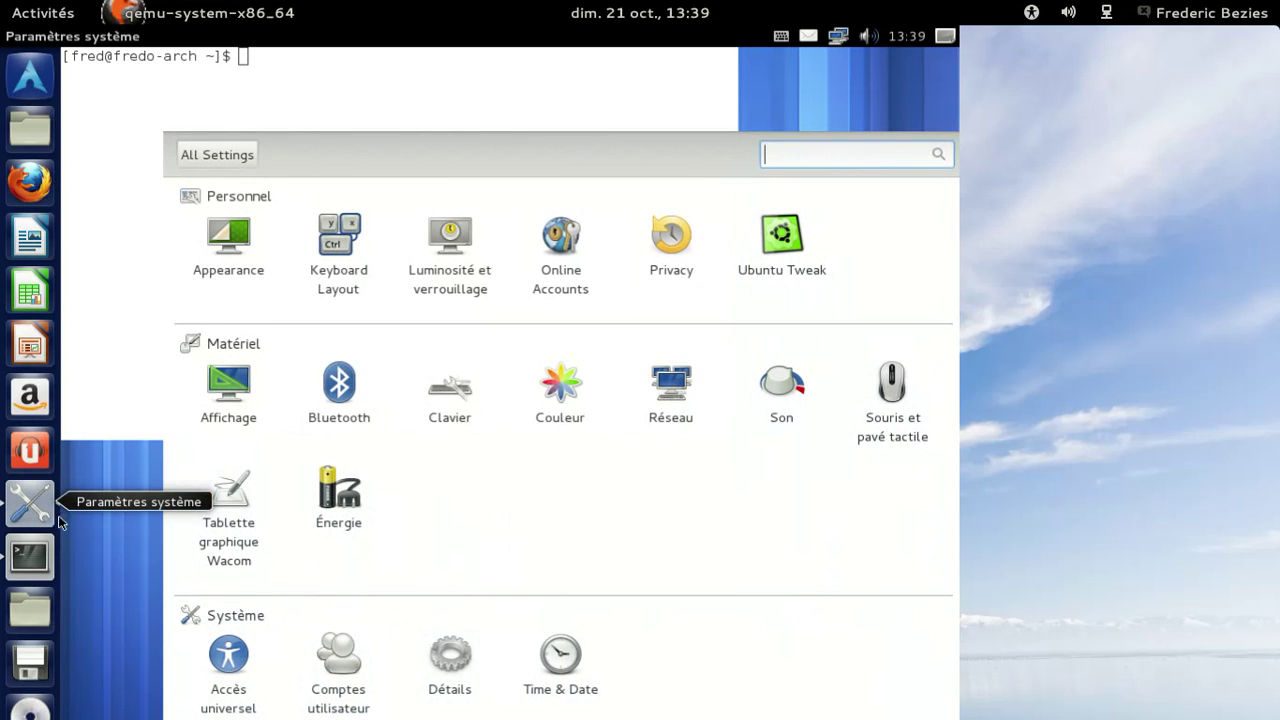
left_click(449, 656)
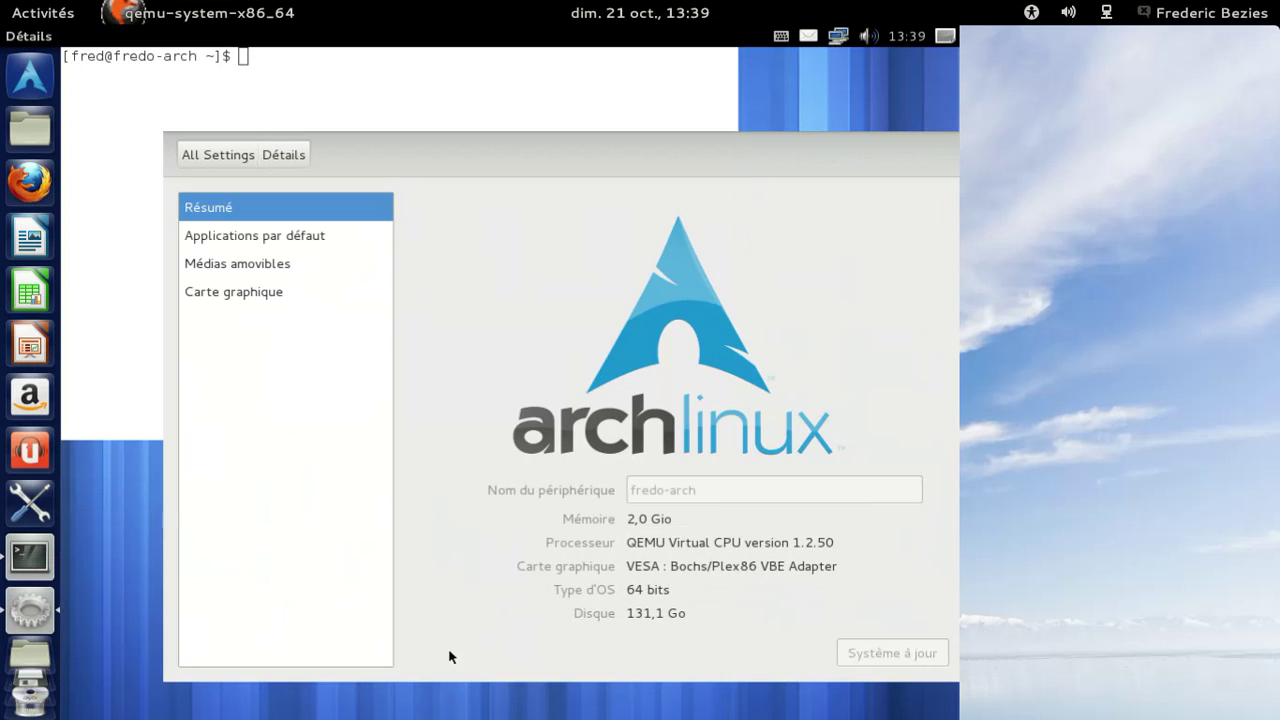
left_click(306, 233)
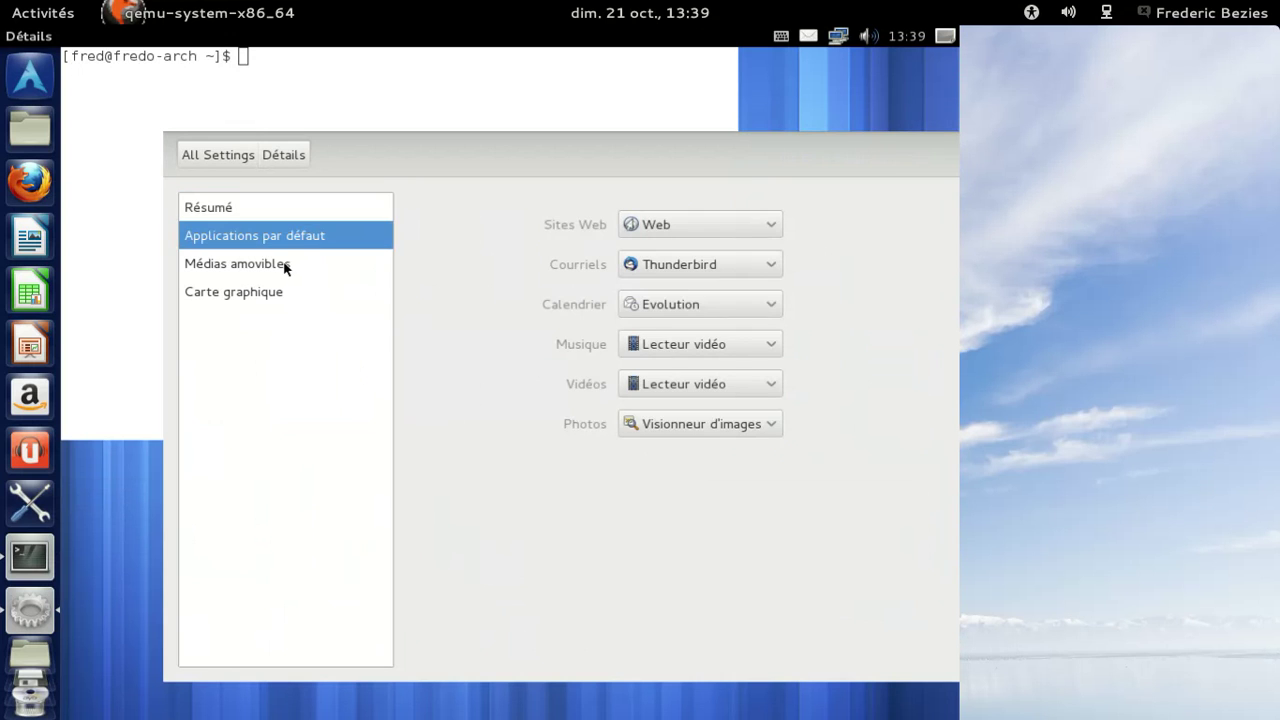
left_click(288, 264)
left_click(272, 289)
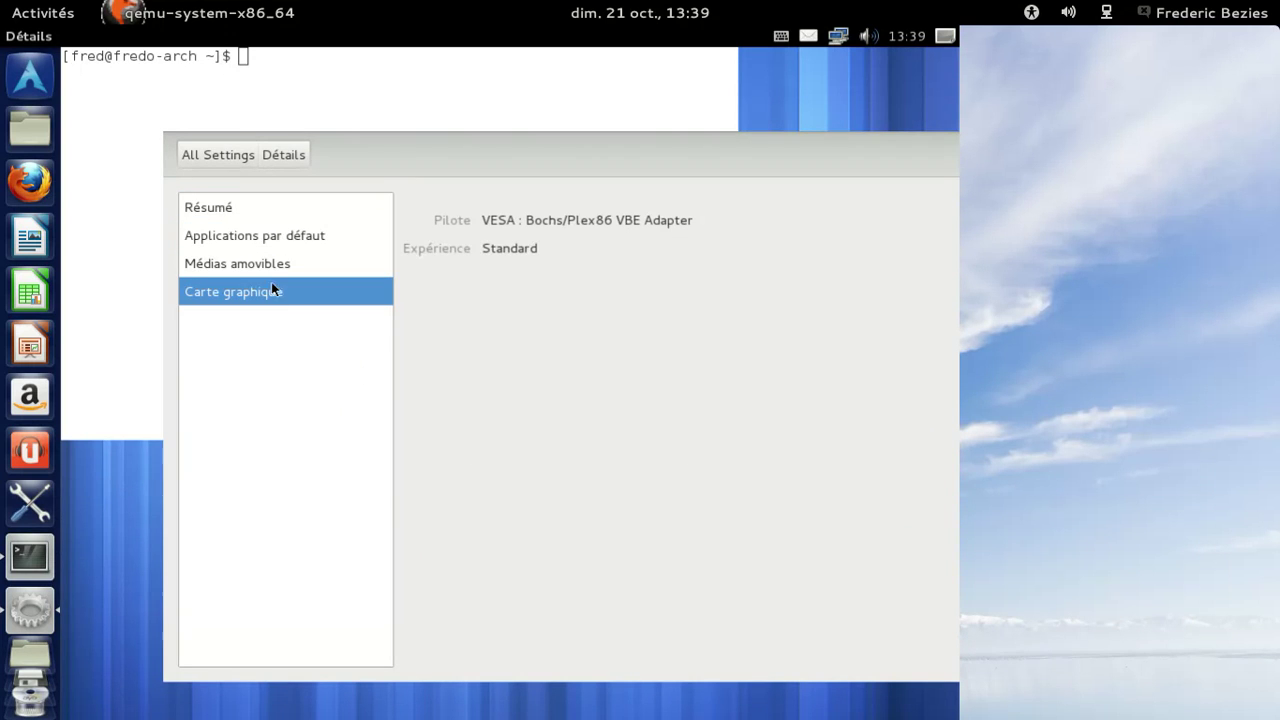
left_click(227, 154)
Run uname -a, showing kernel 3.6.2-1-ARCH x86_64, then refocus System Settings.
left_click(378, 93)
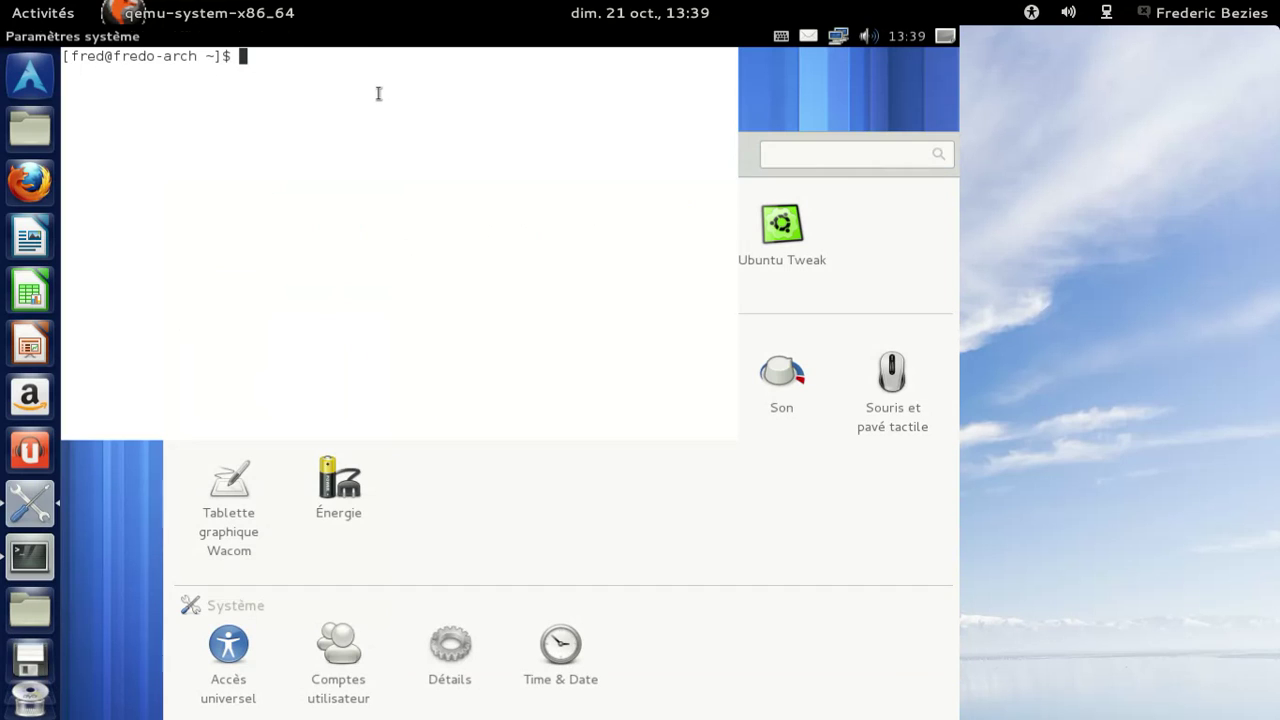
type("uname ")
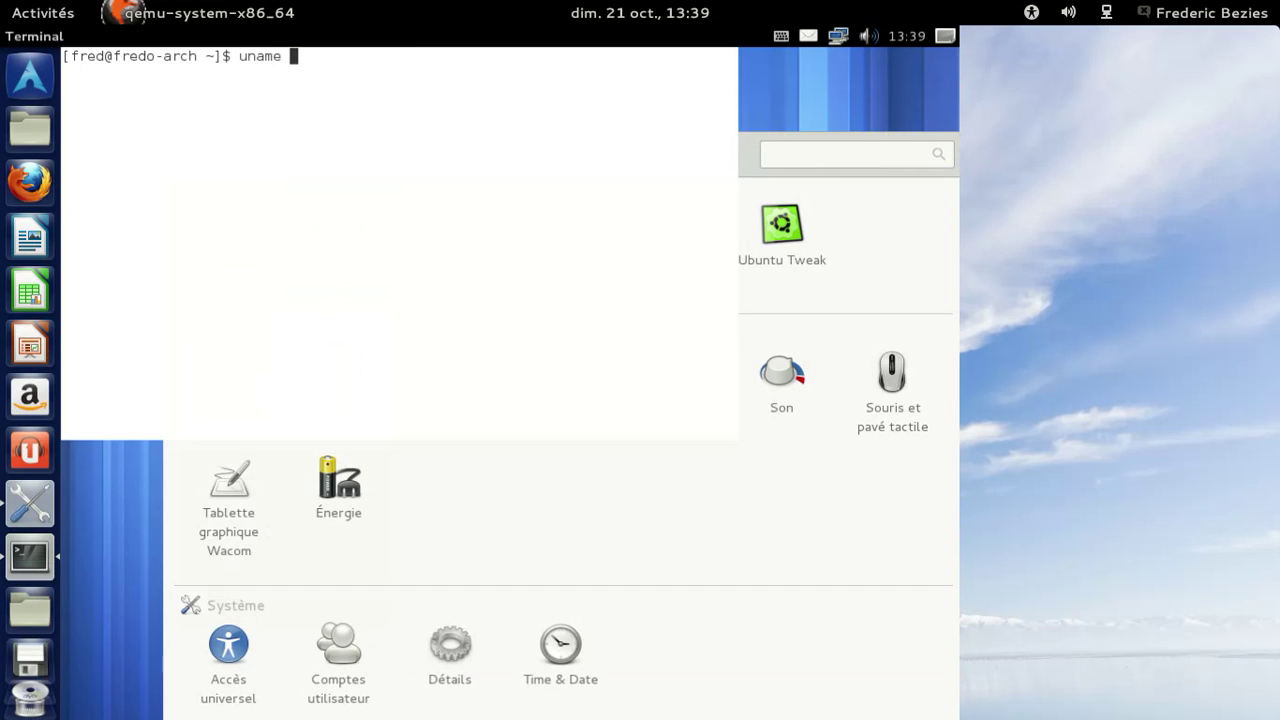
type("-a")
key("Return")
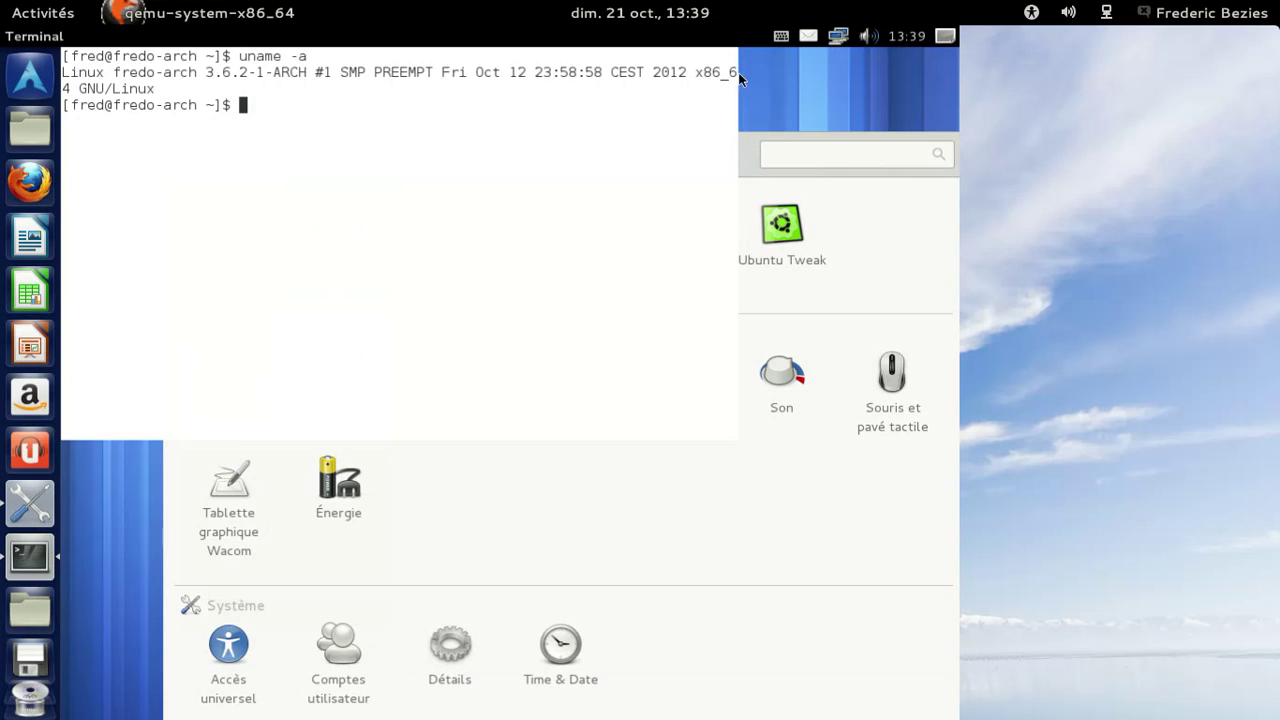
left_click(866, 229)
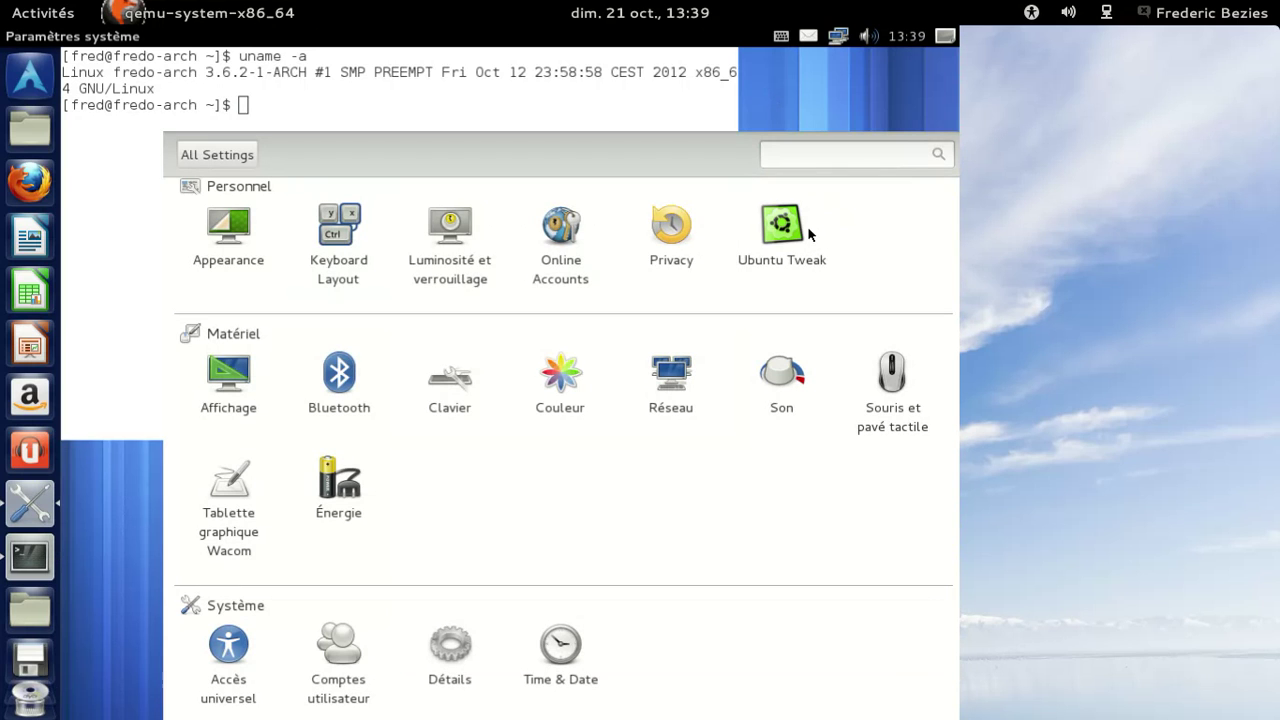
left_click(658, 235)
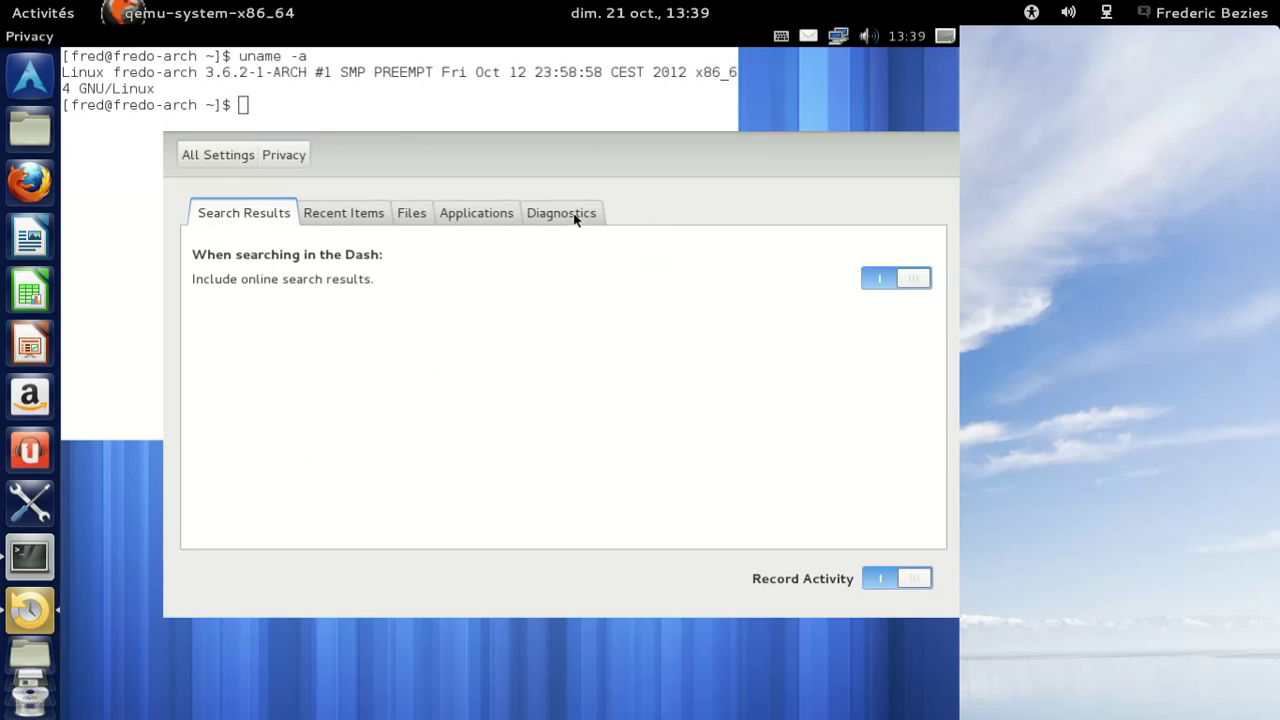
left_click(573, 214)
left_click(512, 222)
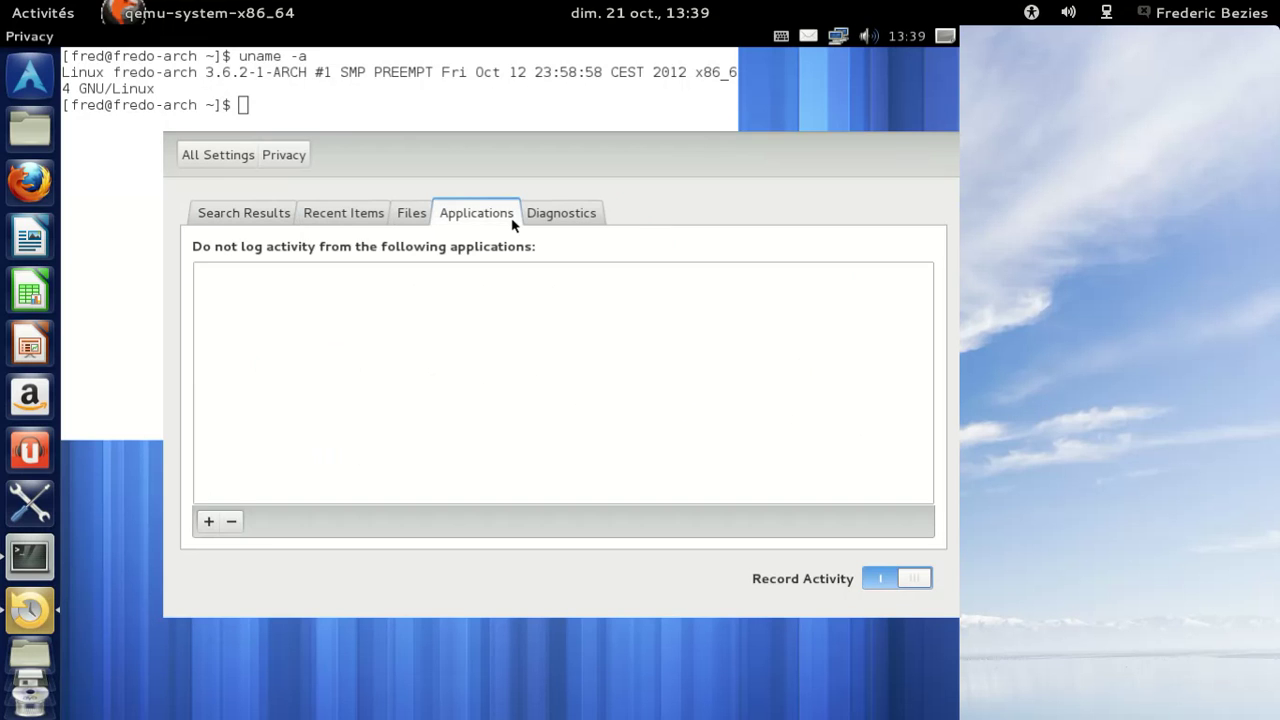
left_click(419, 224)
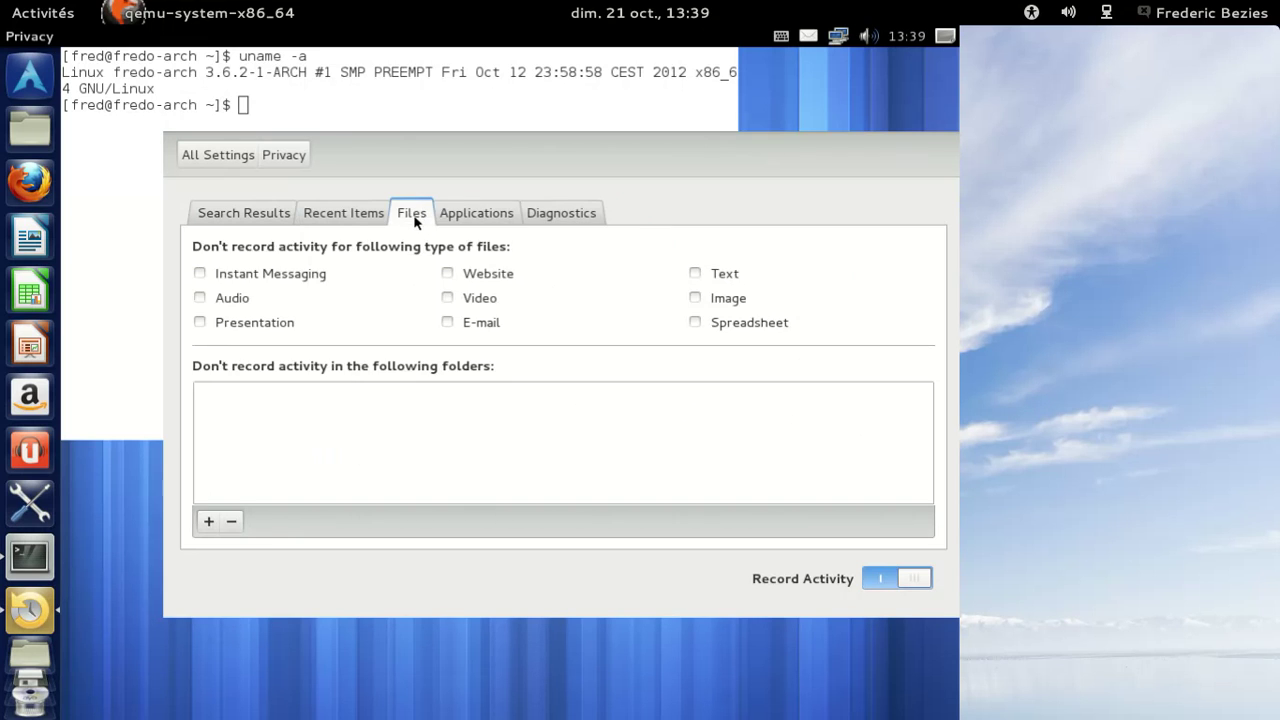
left_click(364, 225)
left_click(268, 215)
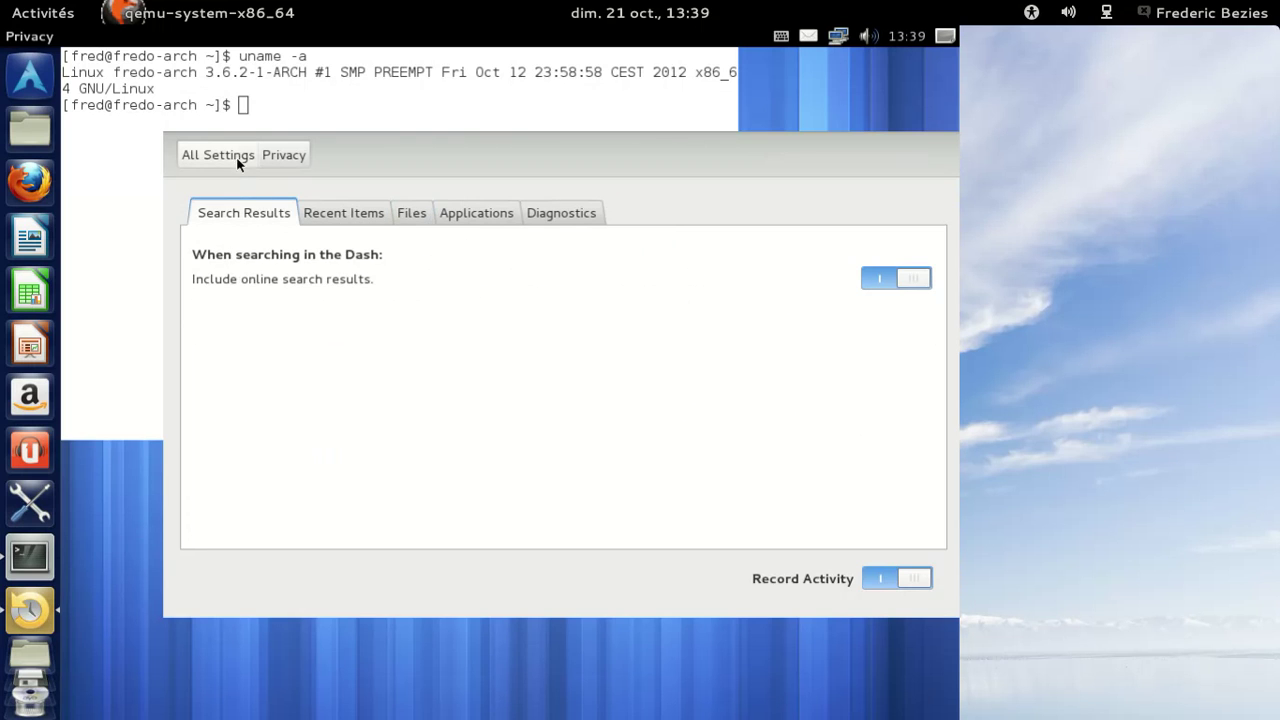
left_click(237, 158)
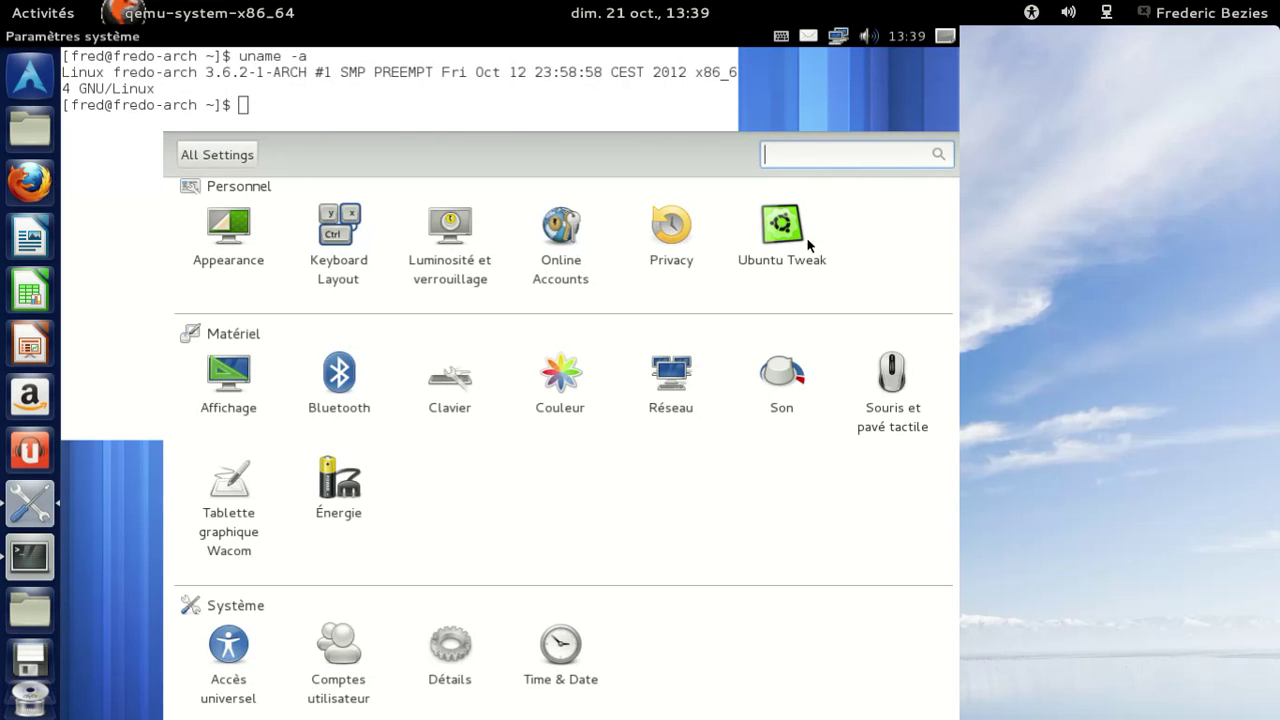
Launch Ubuntu Tweak and view the Fenêtre module under Ajustements.
left_click(772, 243)
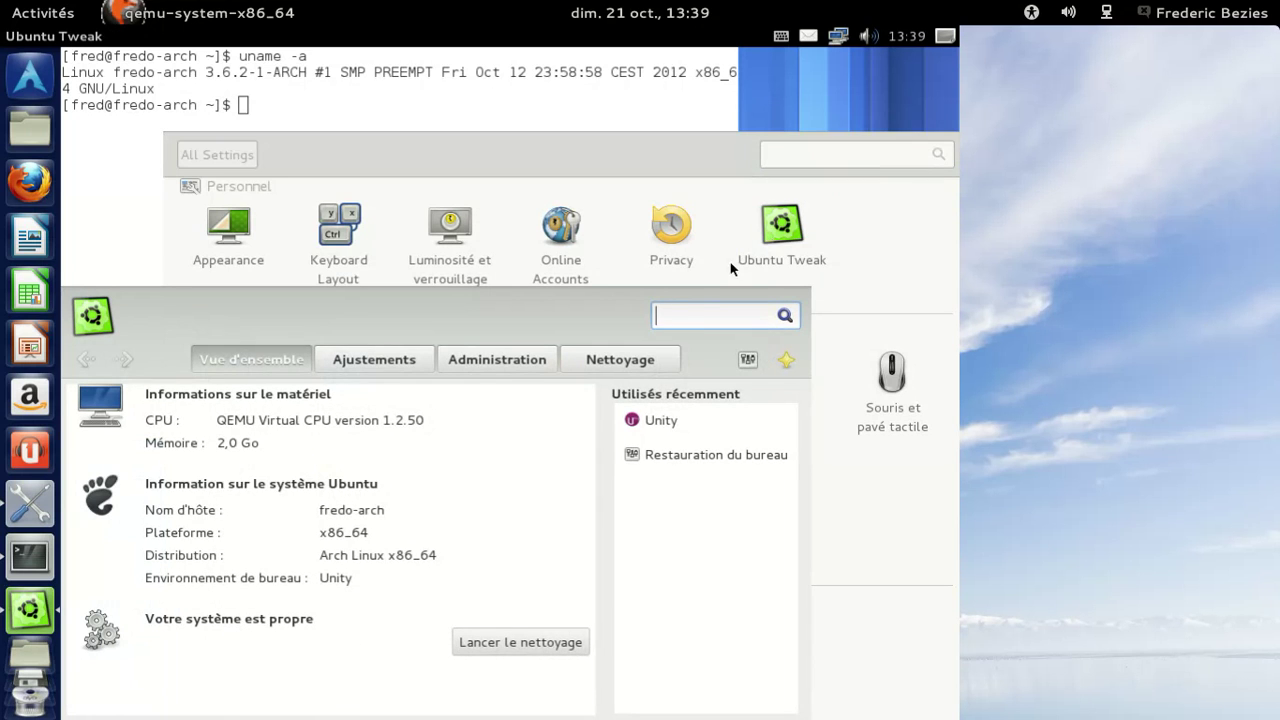
left_click(424, 362)
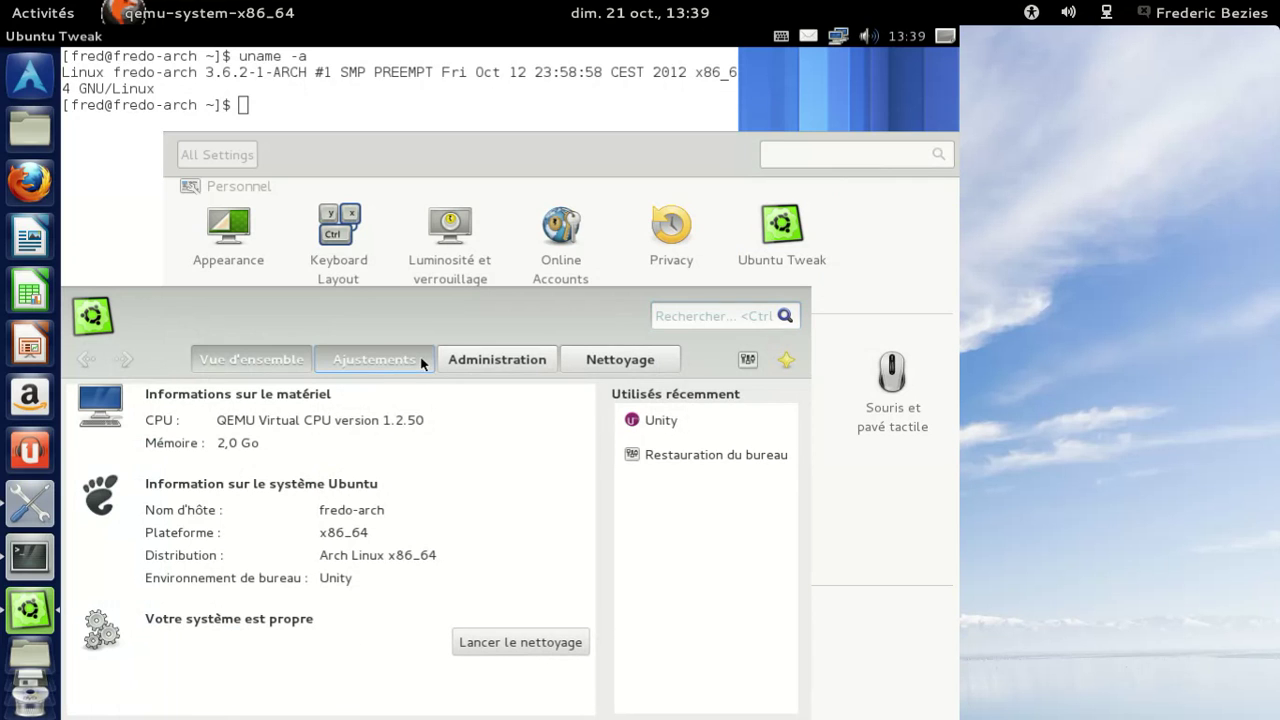
left_click(270, 616)
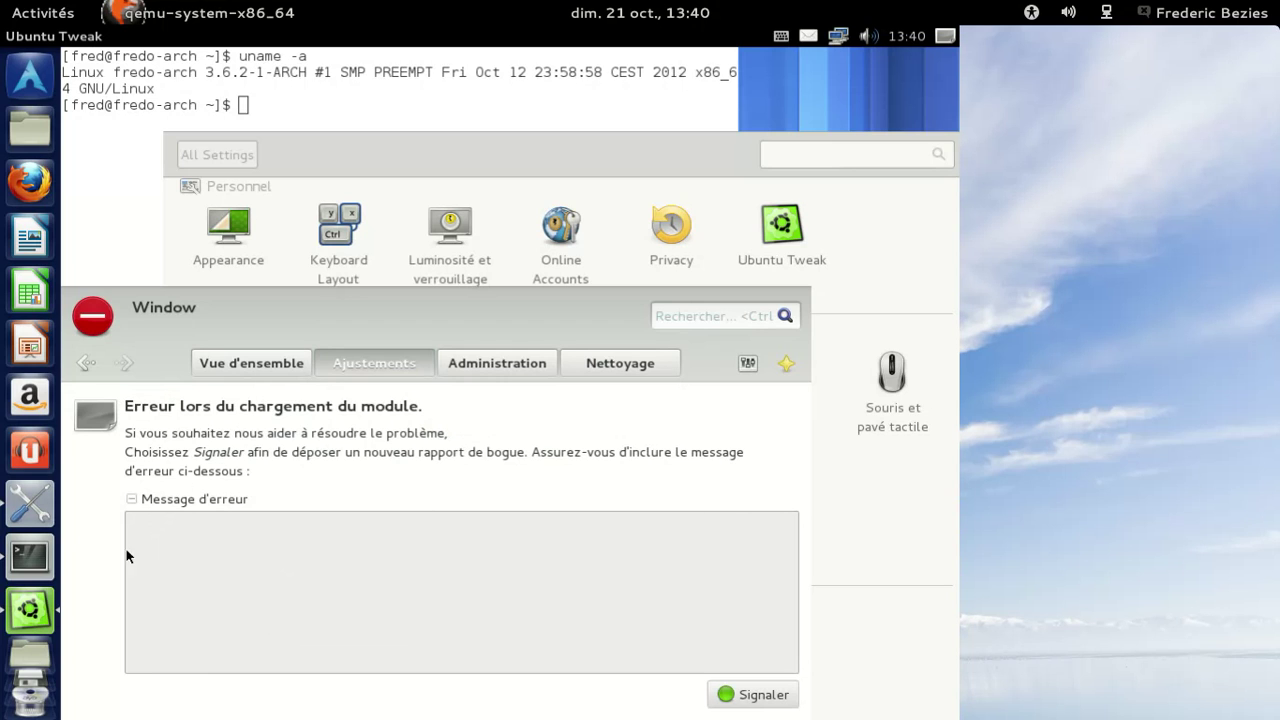
Review the Administration and Nettoyage pages and cleanup preferences, then quit Ubuntu Tweak.
left_click(493, 364)
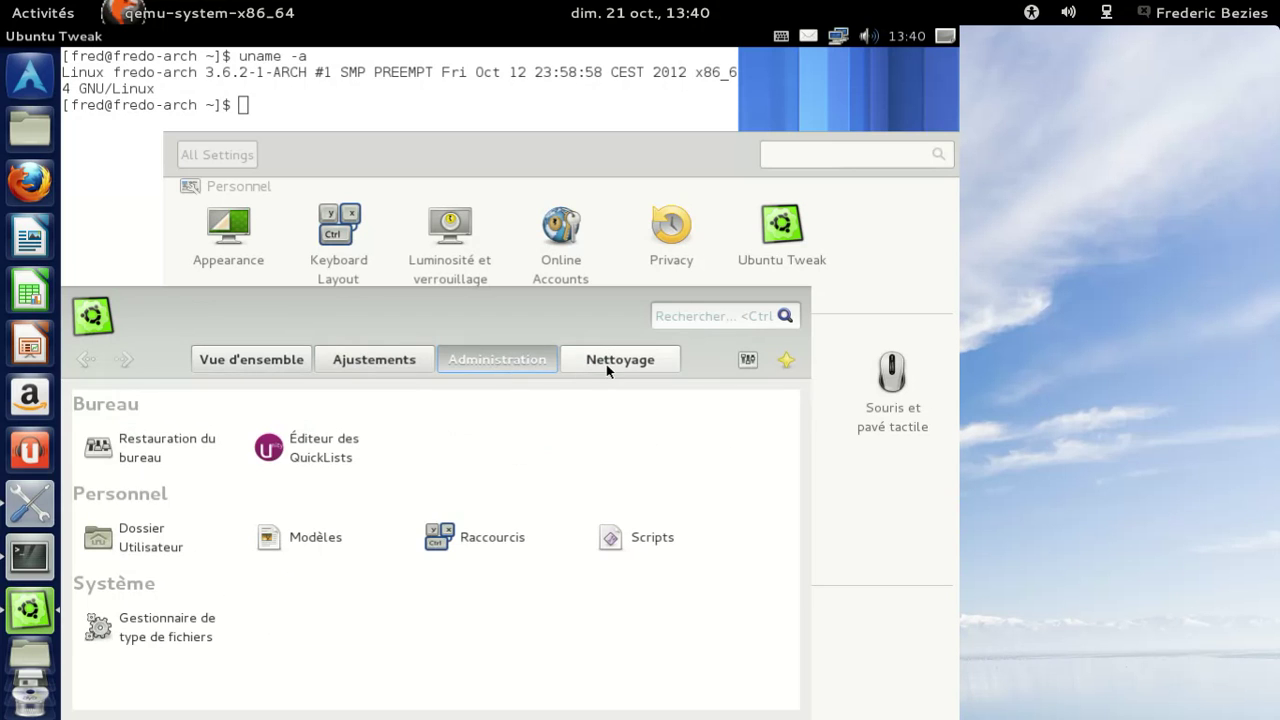
left_click(611, 365)
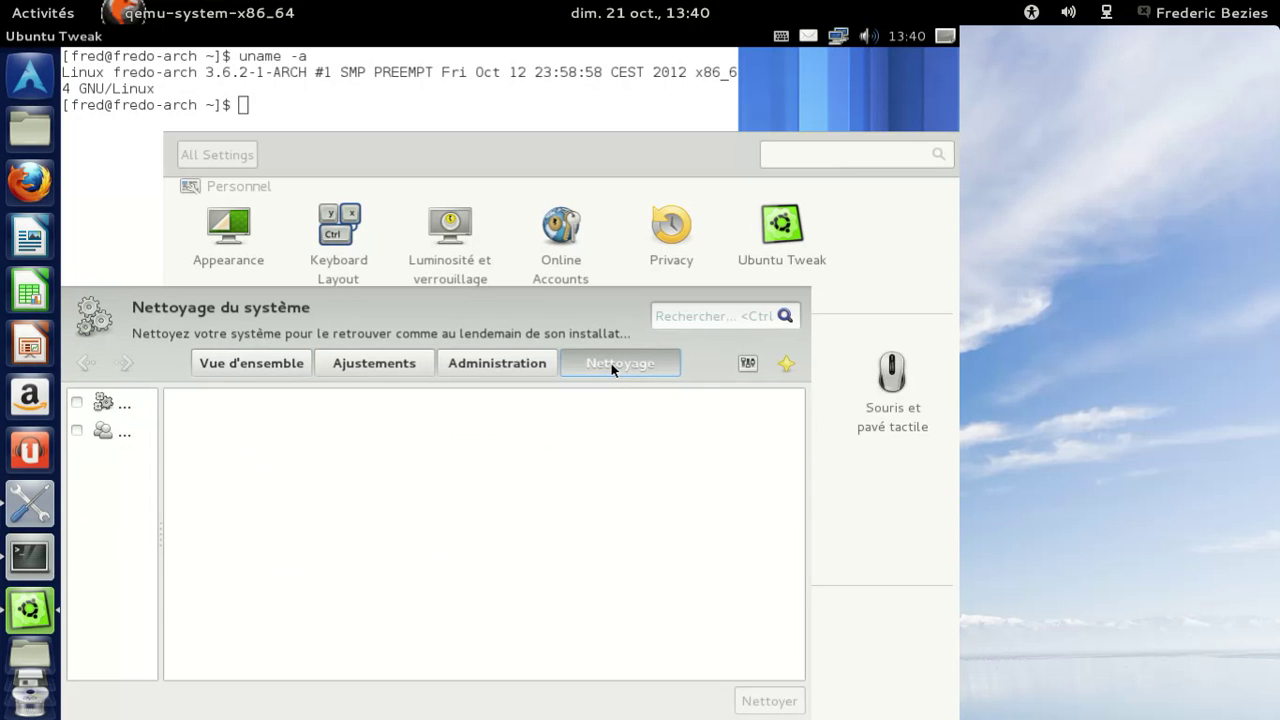
left_click(746, 364)
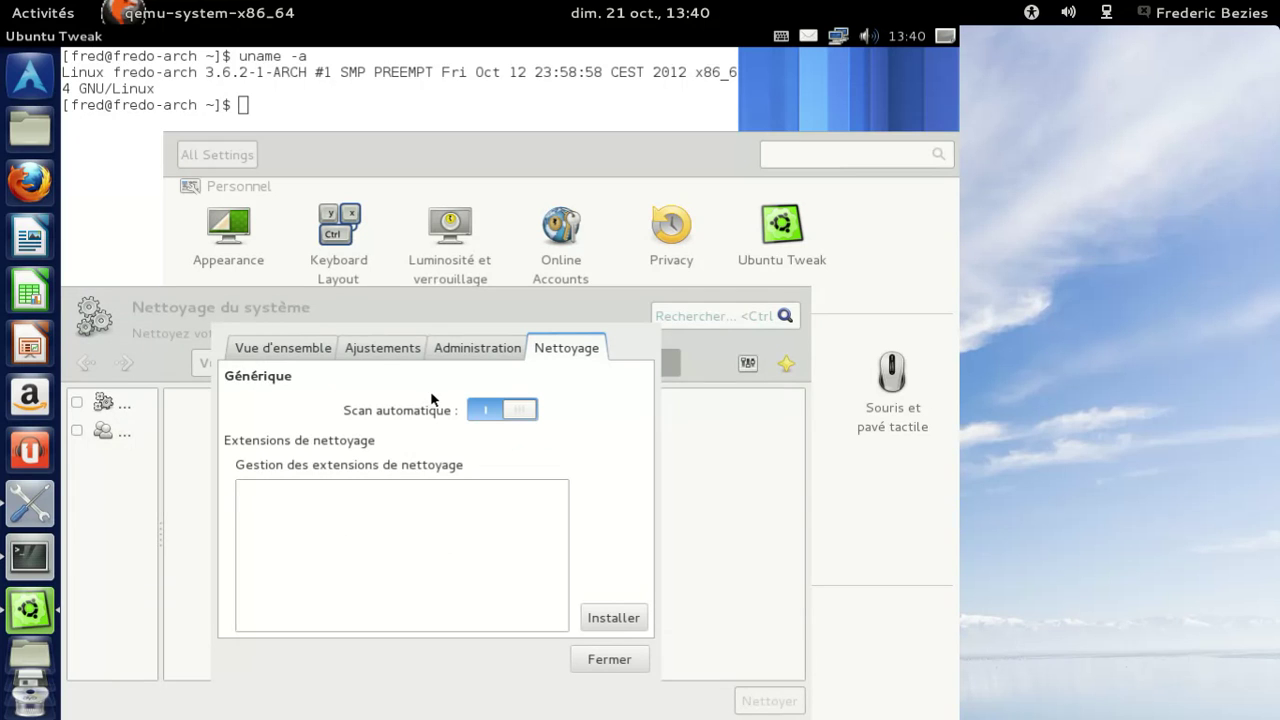
left_click(600, 658)
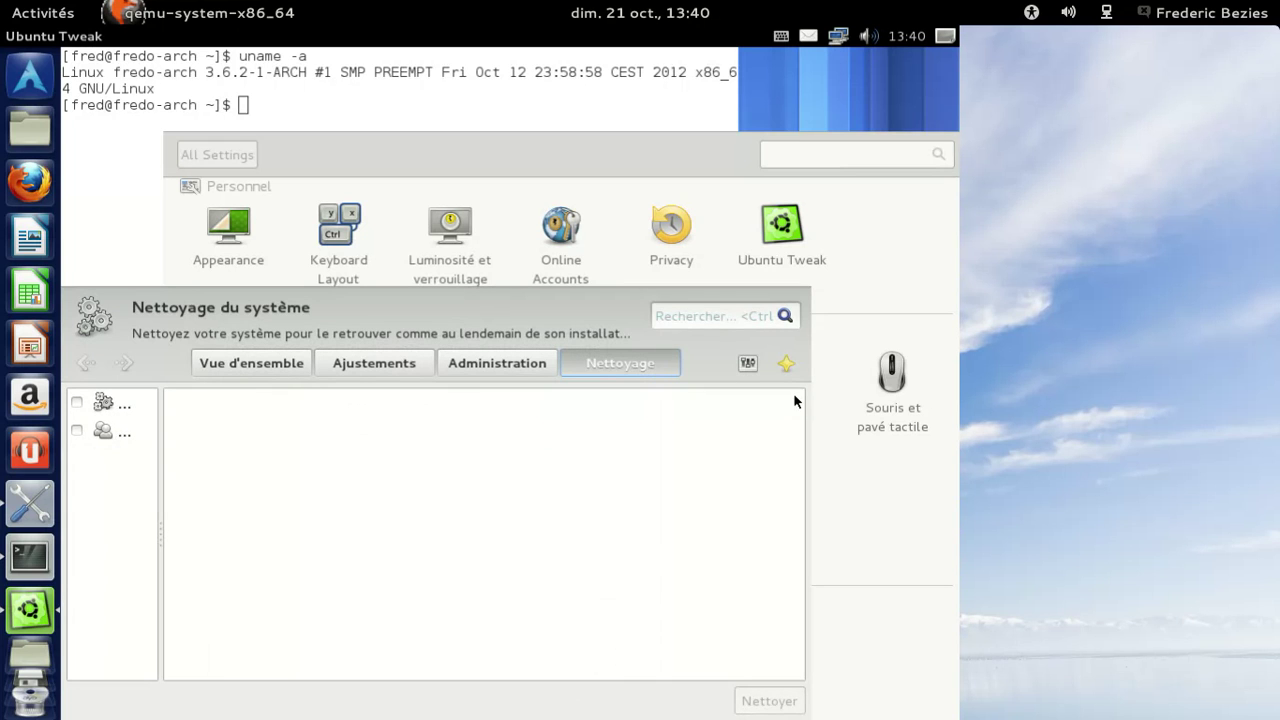
key("alt+F4")
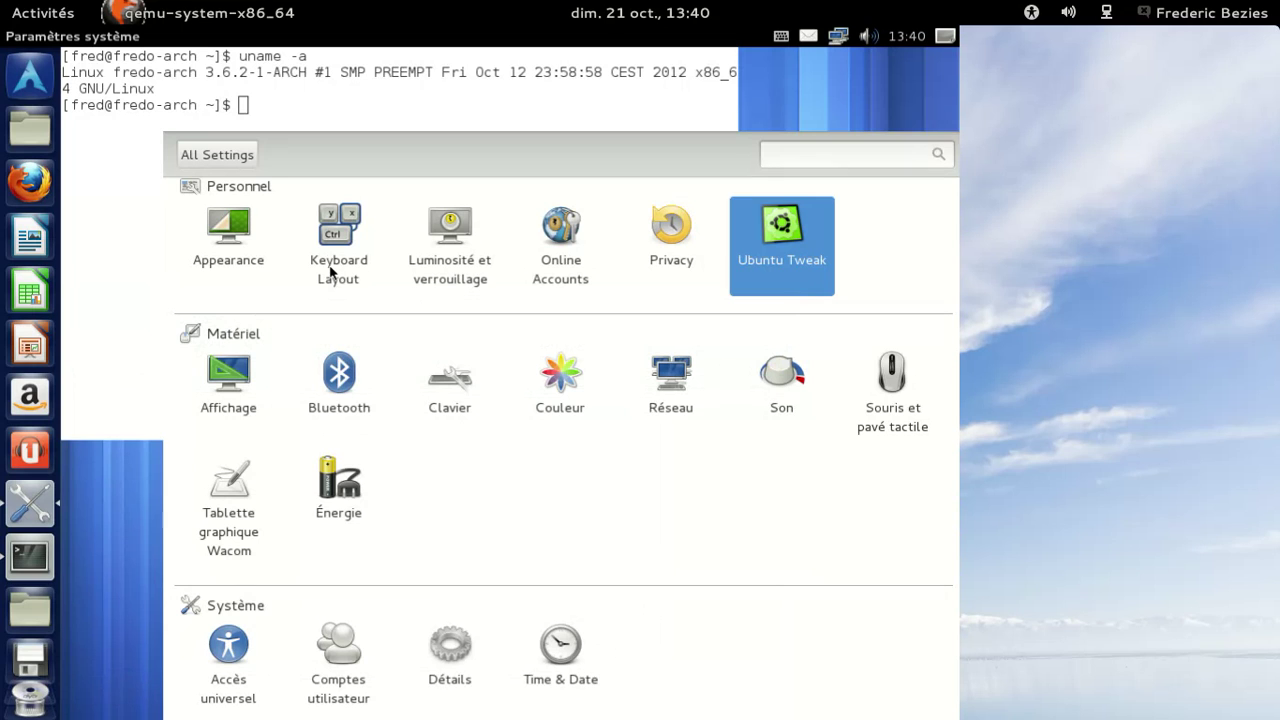
Add a Google account in Online Accounts with its e-mail and password, and grant Ubuntu access.
left_click(572, 280)
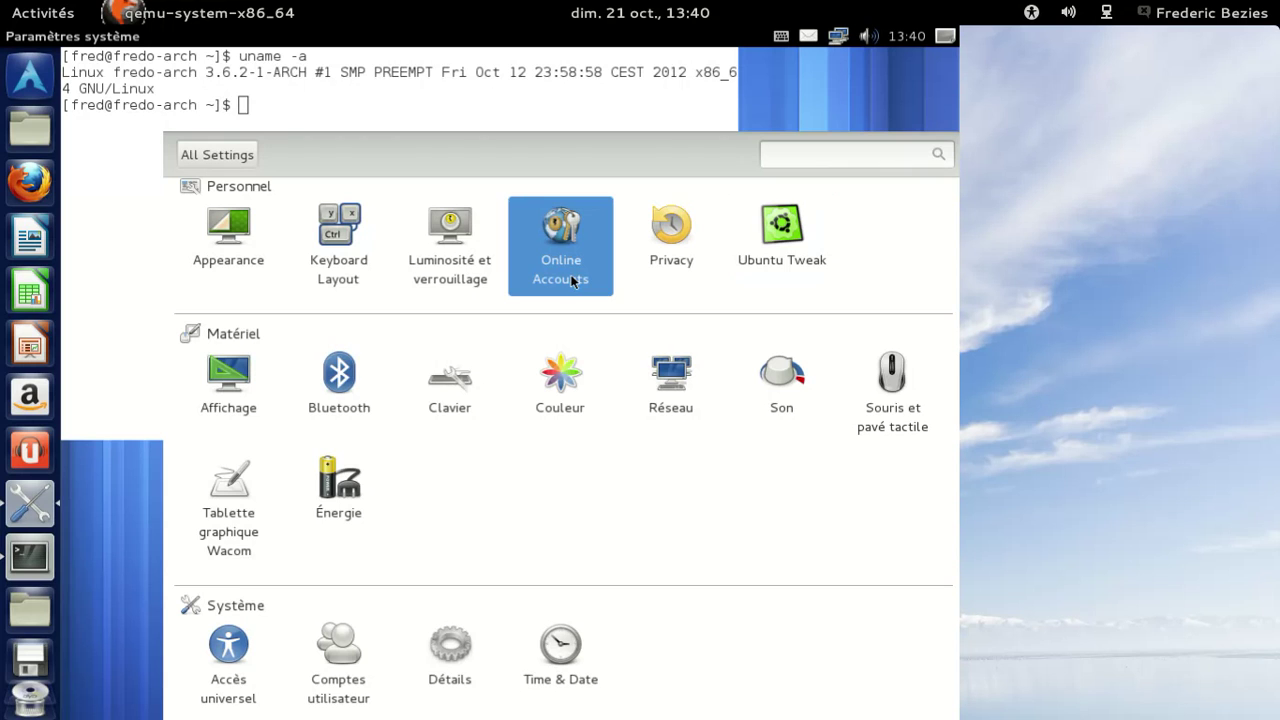
double_click(572, 280)
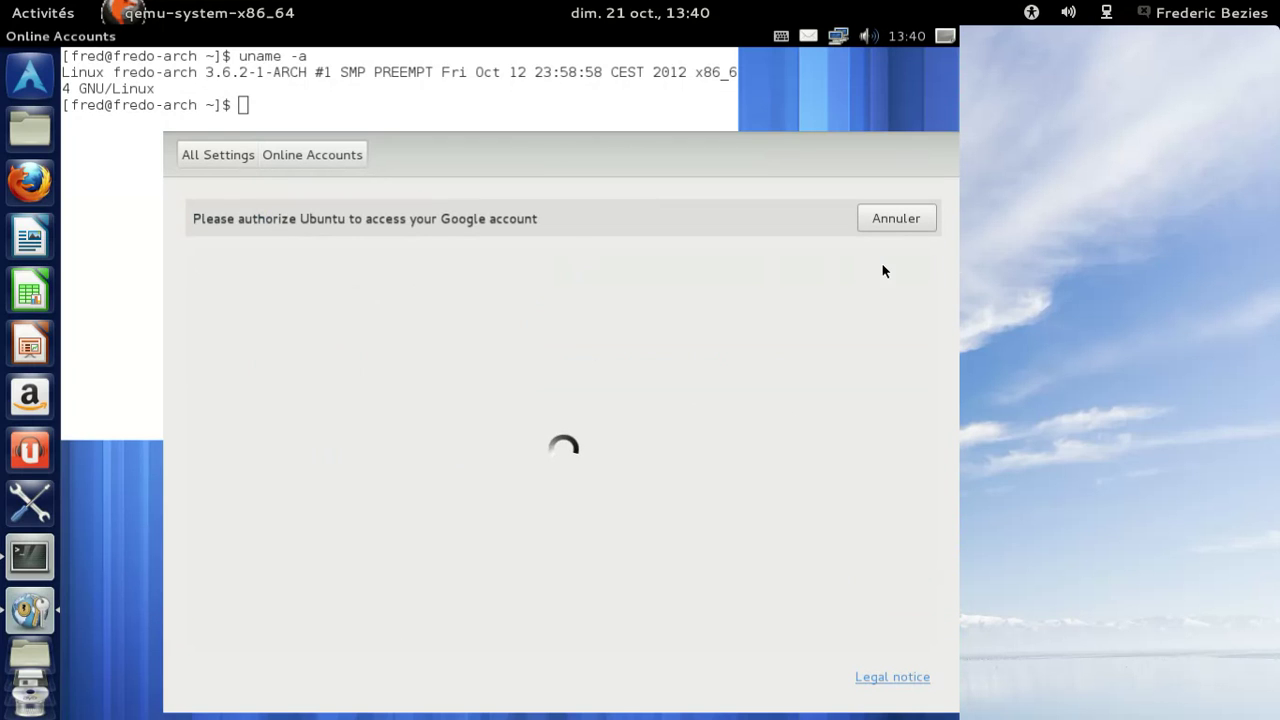
left_click(562, 404)
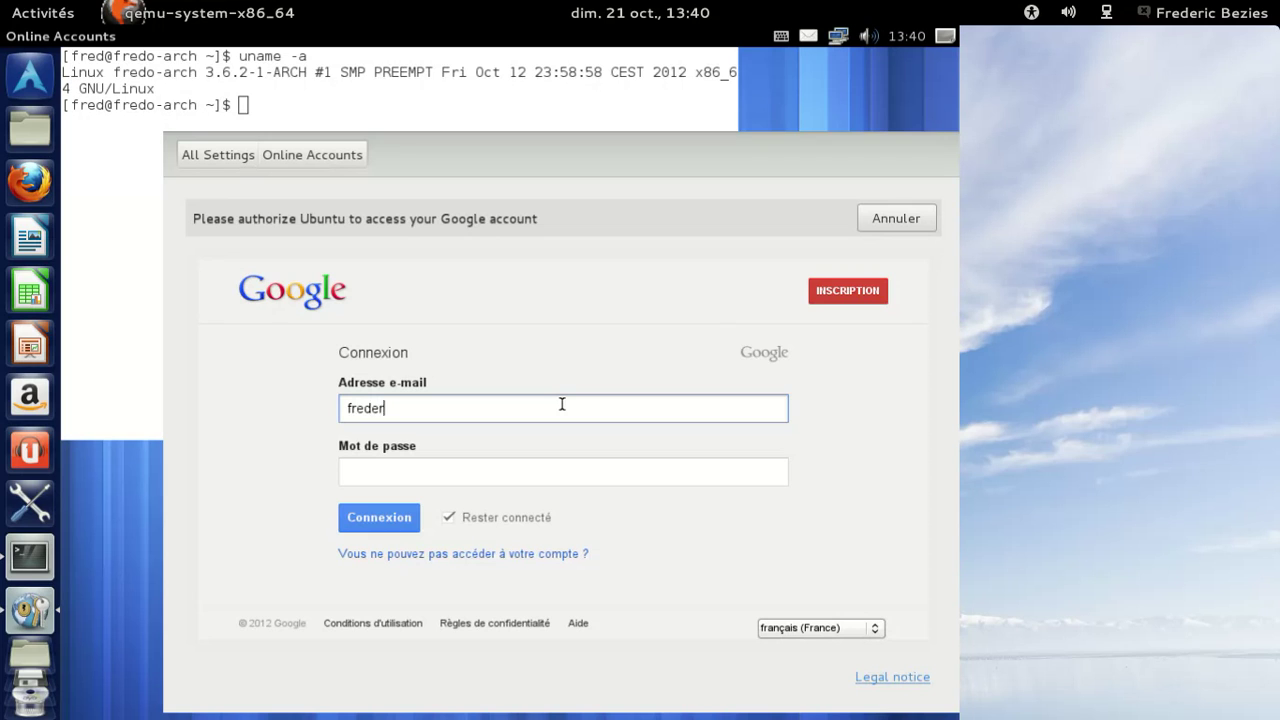
key("Tab")
type("••••••••")
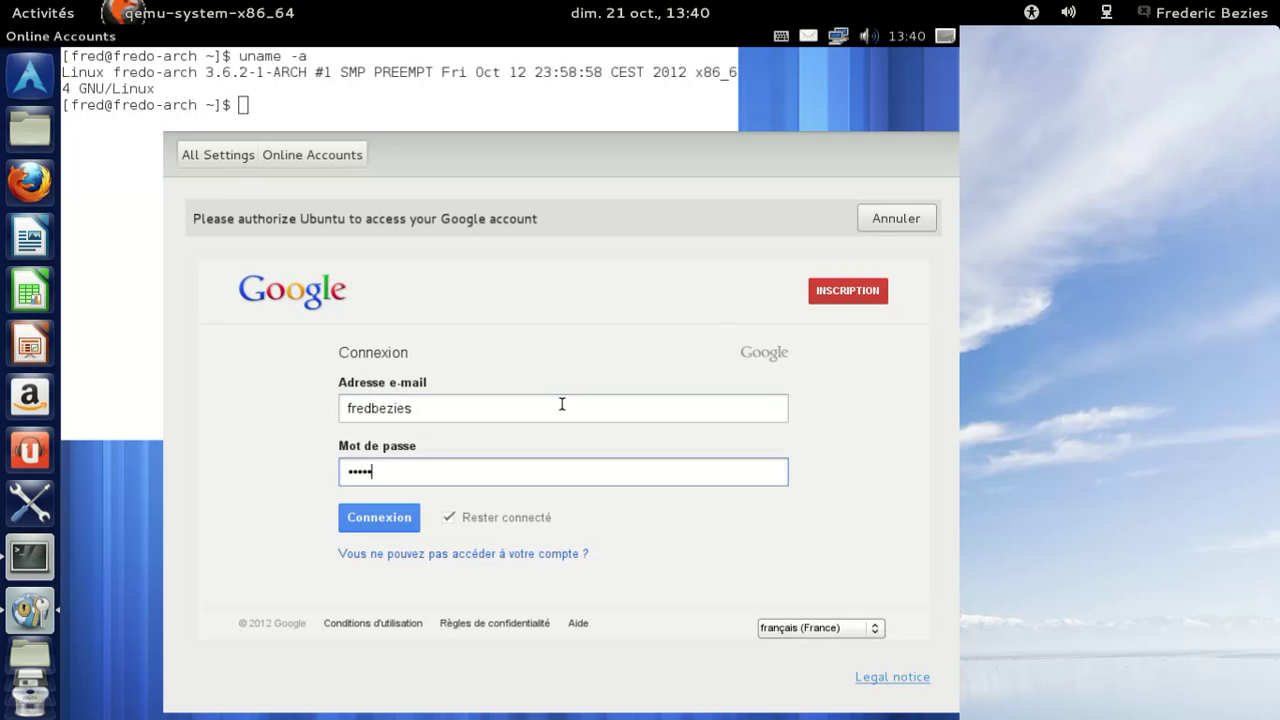
key("Return")
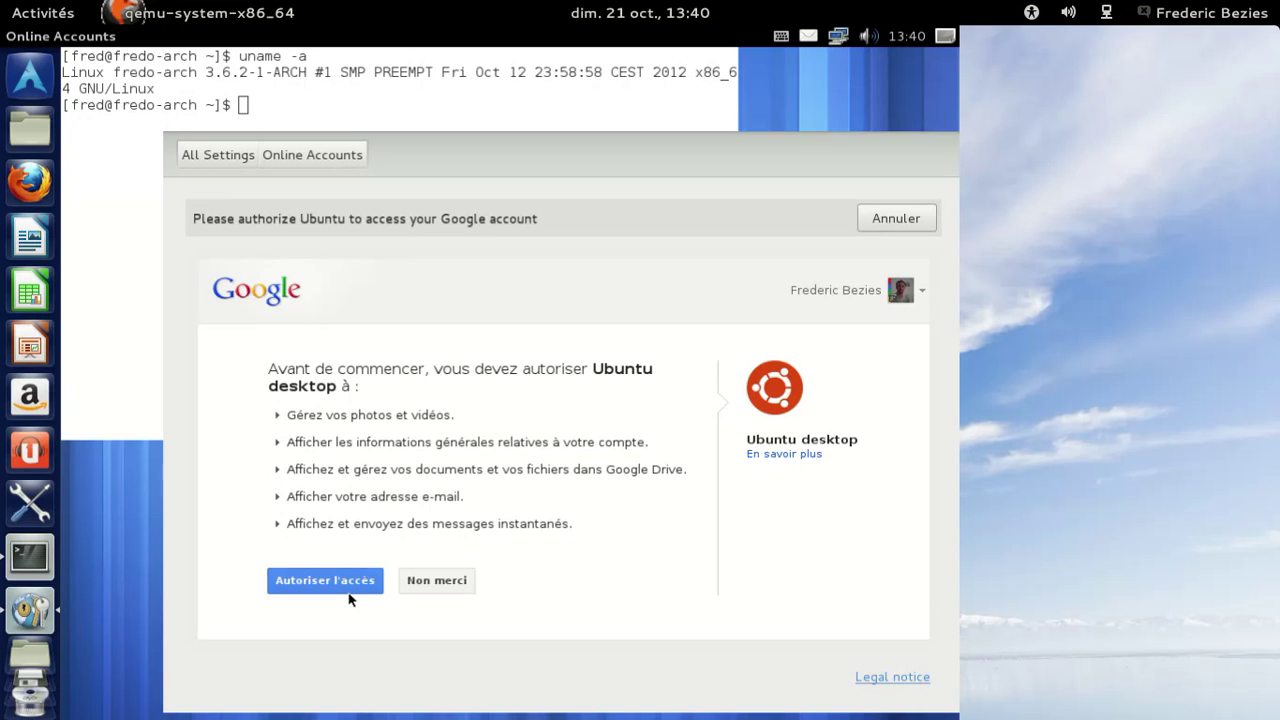
left_click(340, 581)
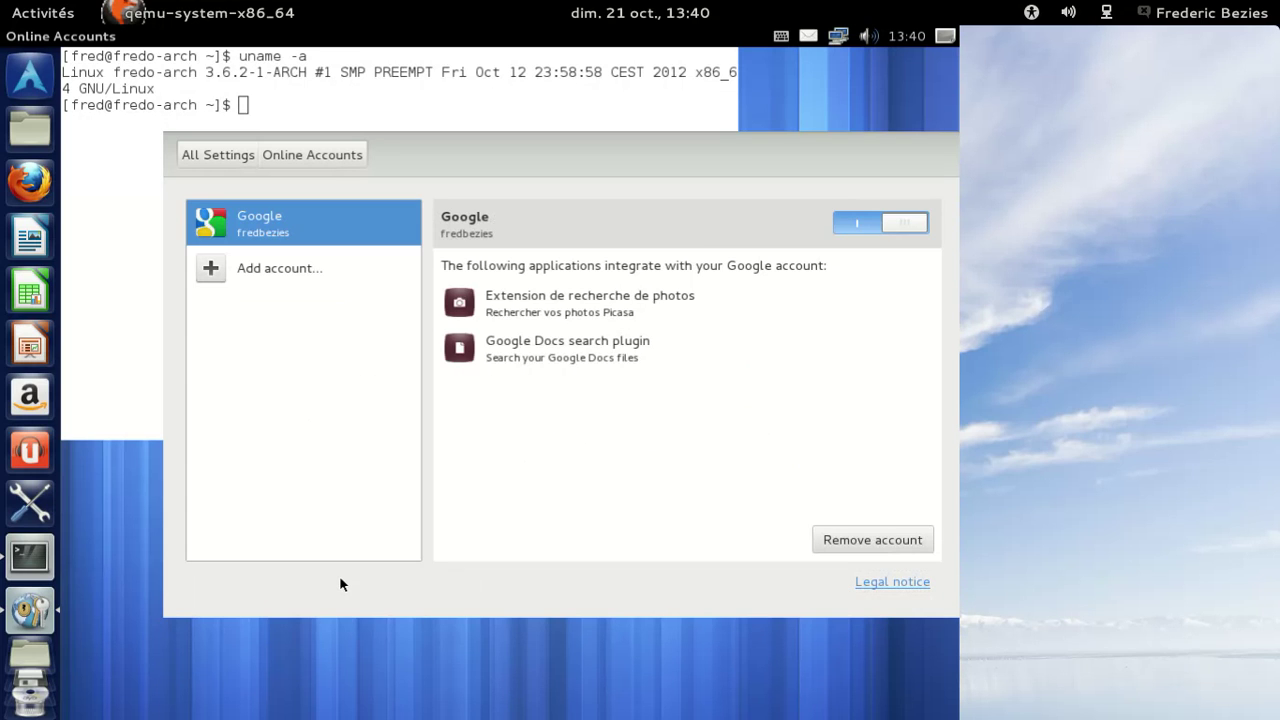
Close System Settings, run df -h in the terminal, then exit the terminal.
left_click(236, 150)
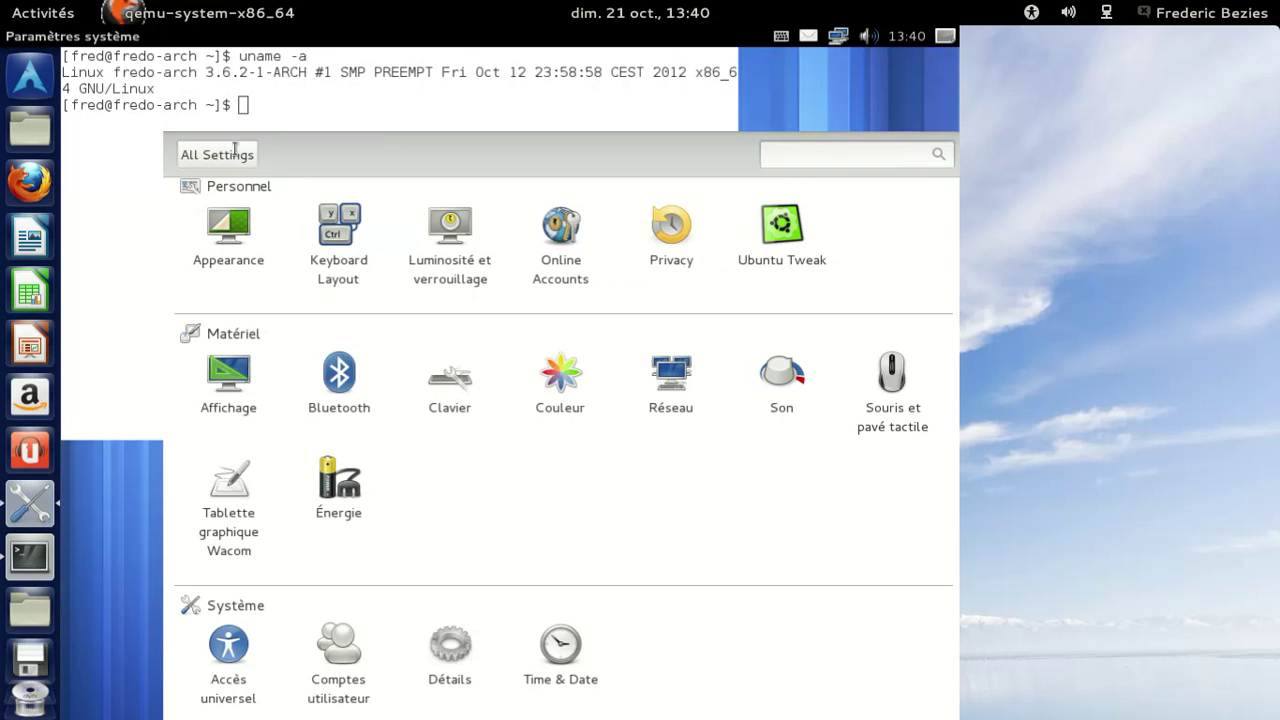
key("alt+F4")
type("df -h")
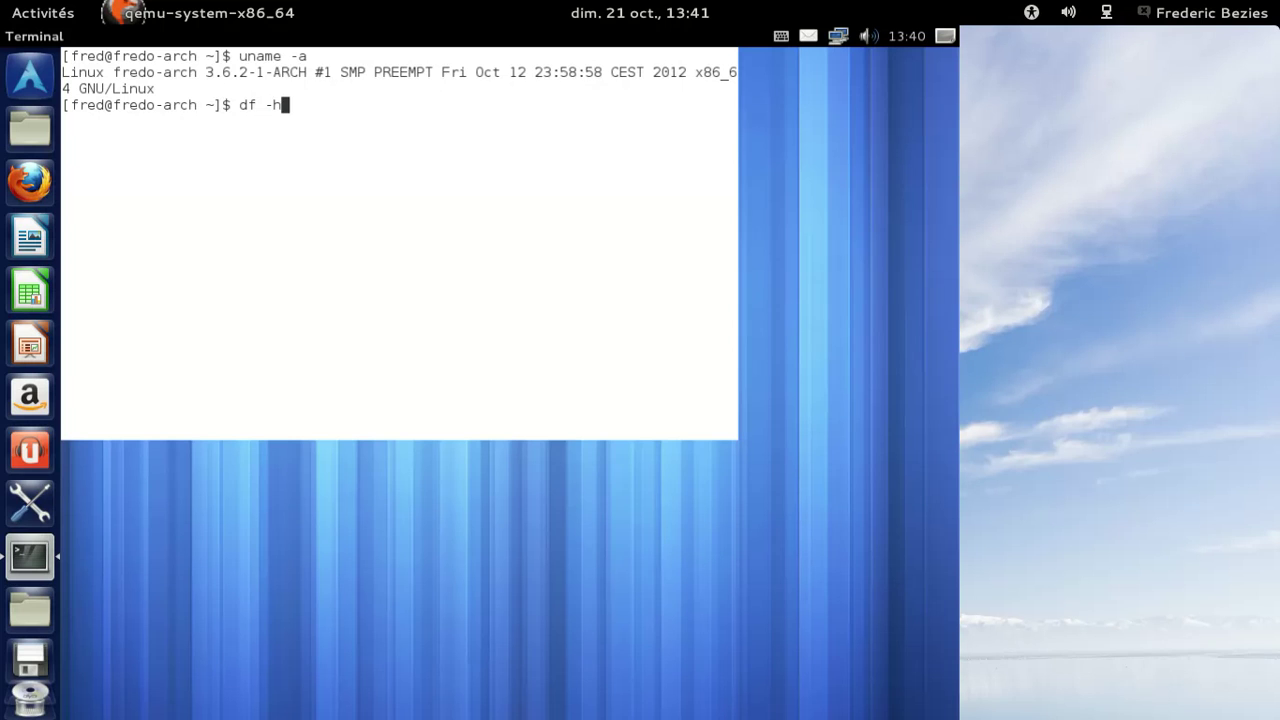
key("Return")
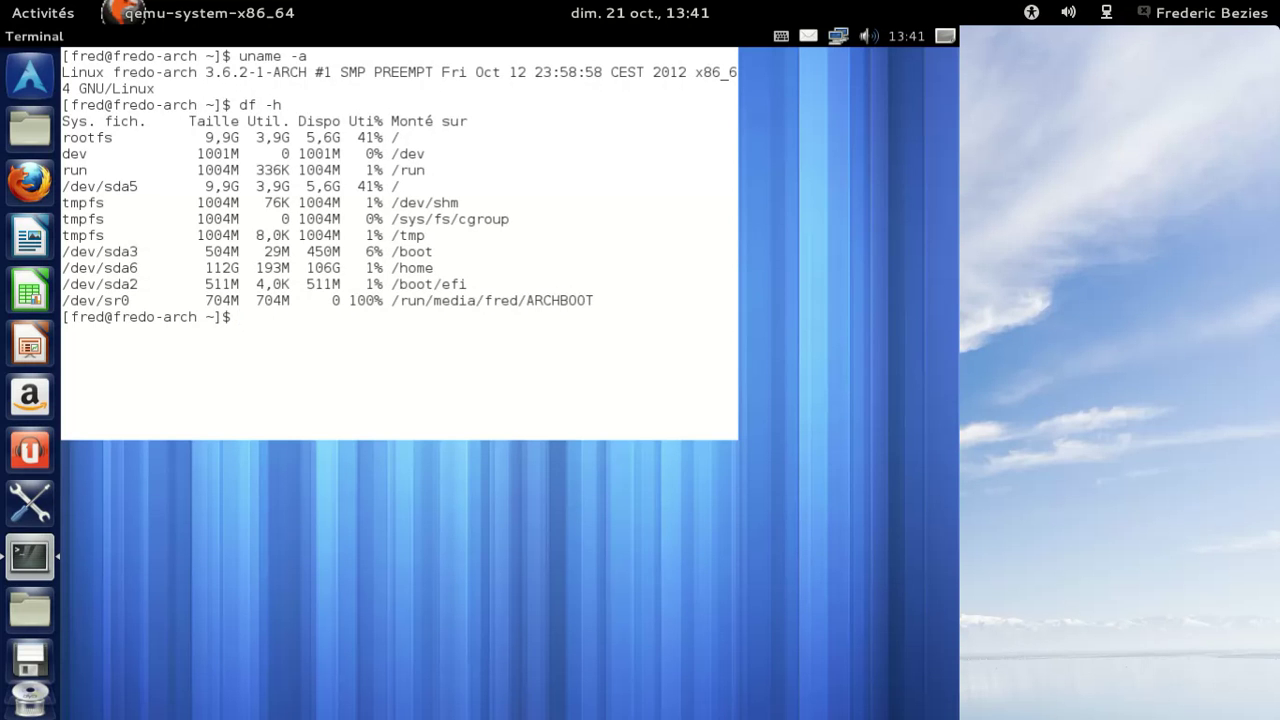
type("exit")
key("Return")
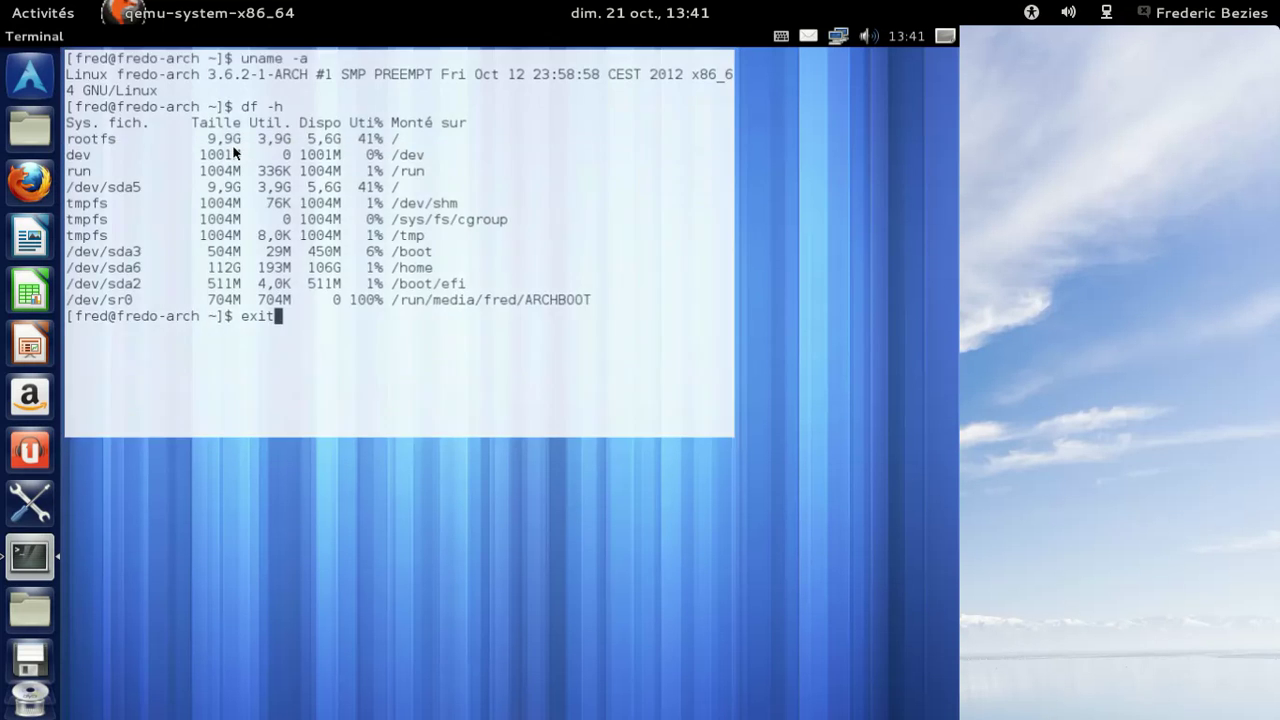
left_click(30, 76)
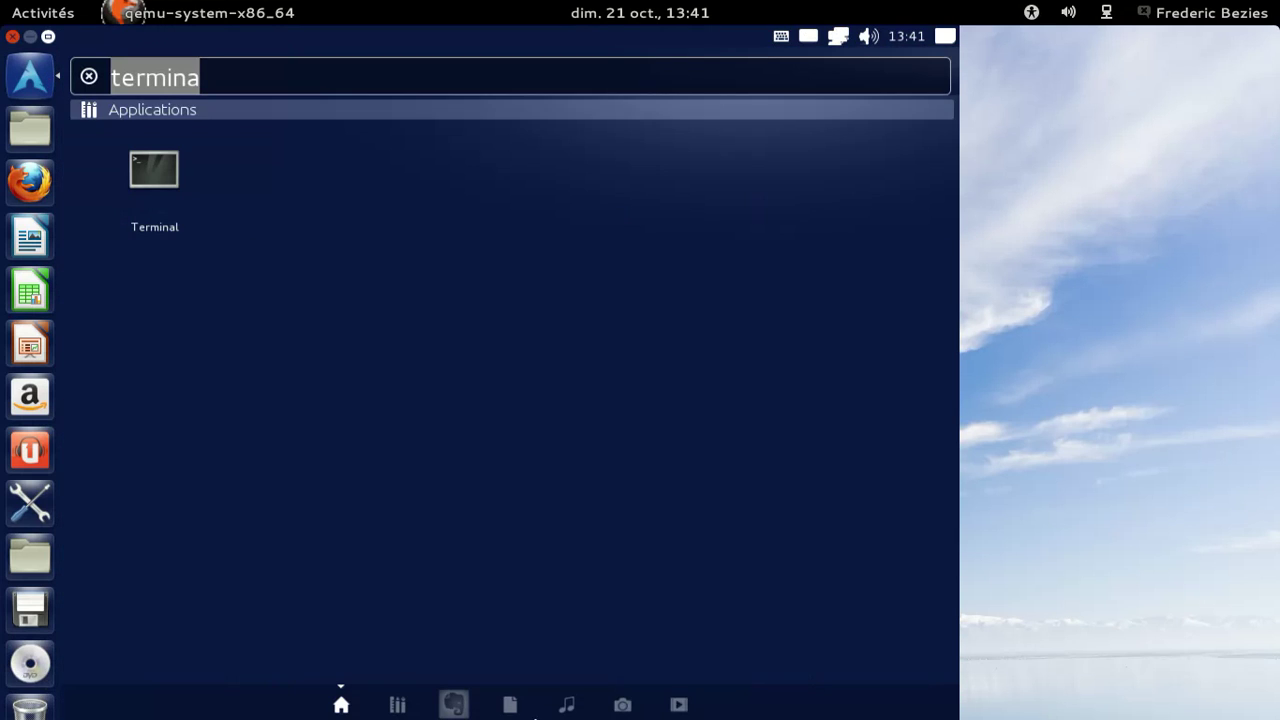
left_click(679, 705)
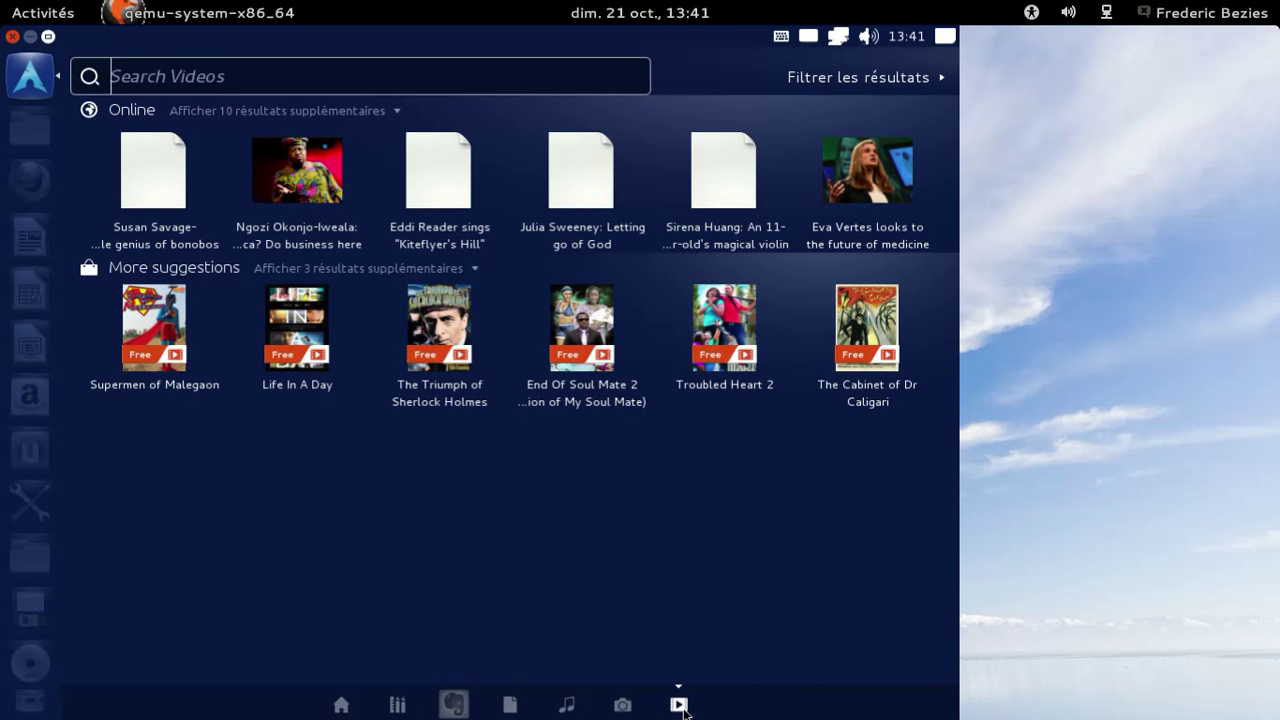
left_click(751, 360)
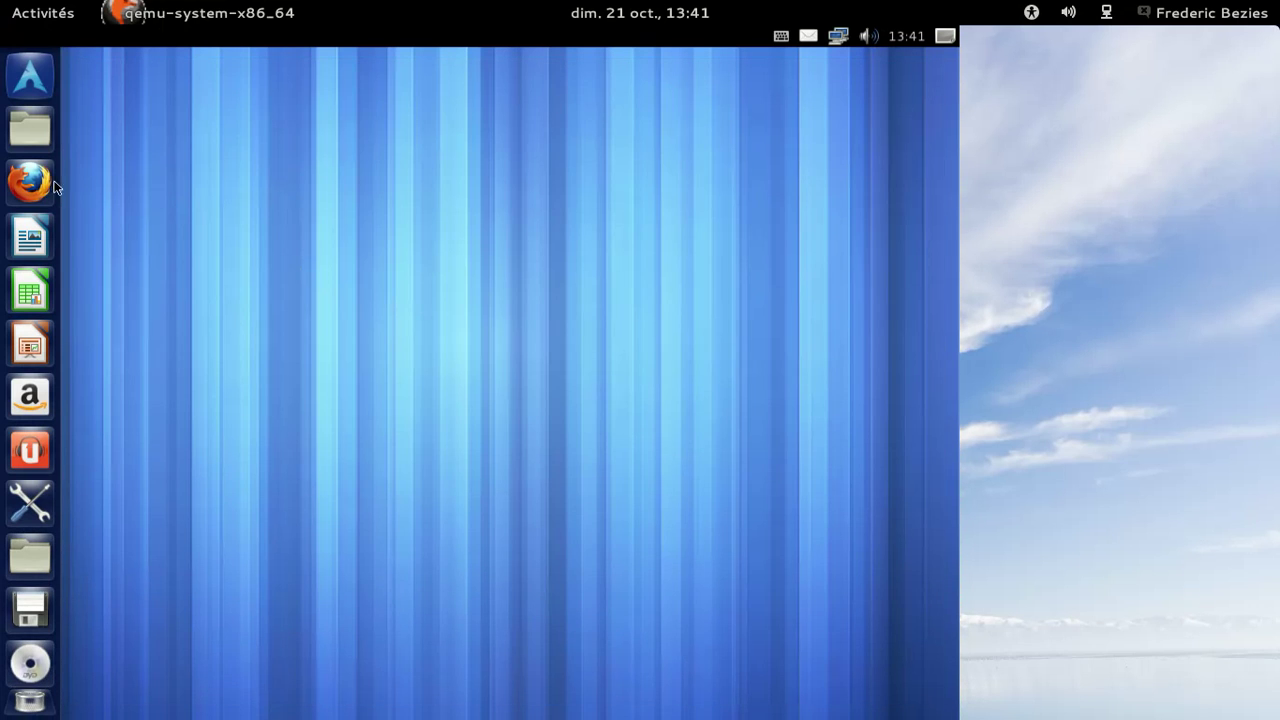
Launch Firefox, search the Dash Music lens for 'beatles' and open The Beatles in Melbourne.
left_click(30, 182)
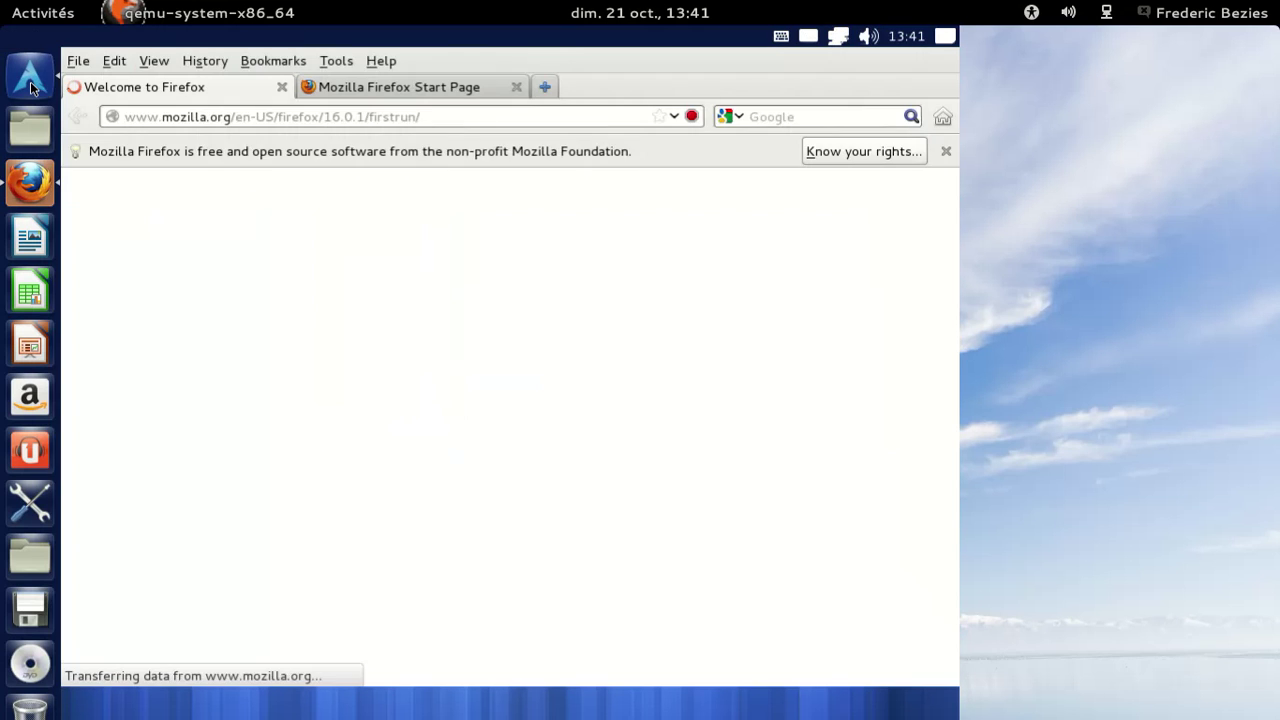
left_click(31, 86)
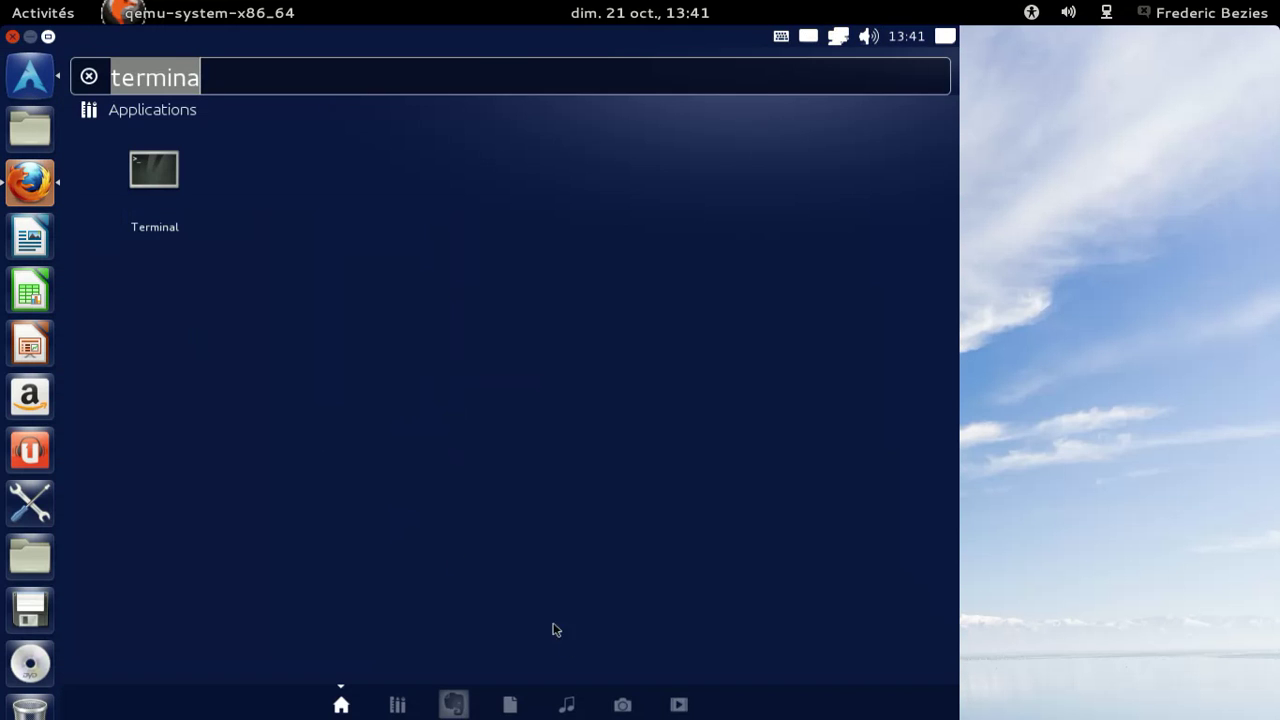
left_click(568, 706)
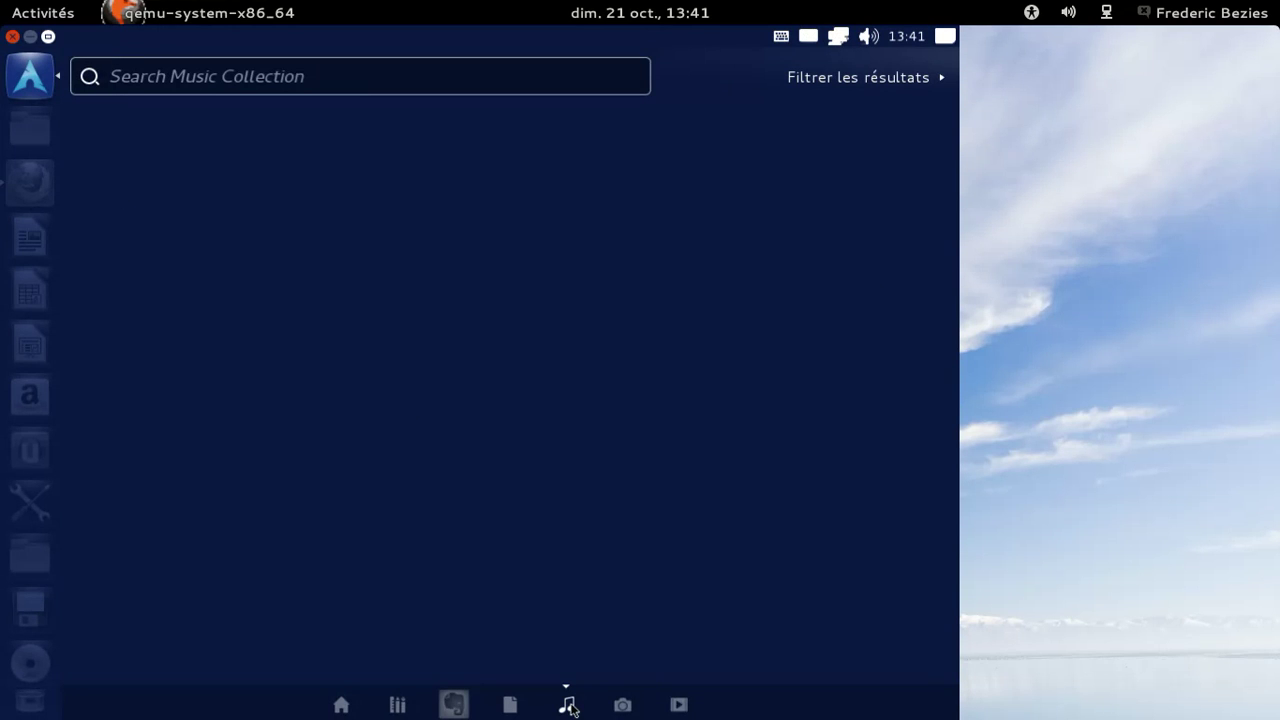
type("bea")
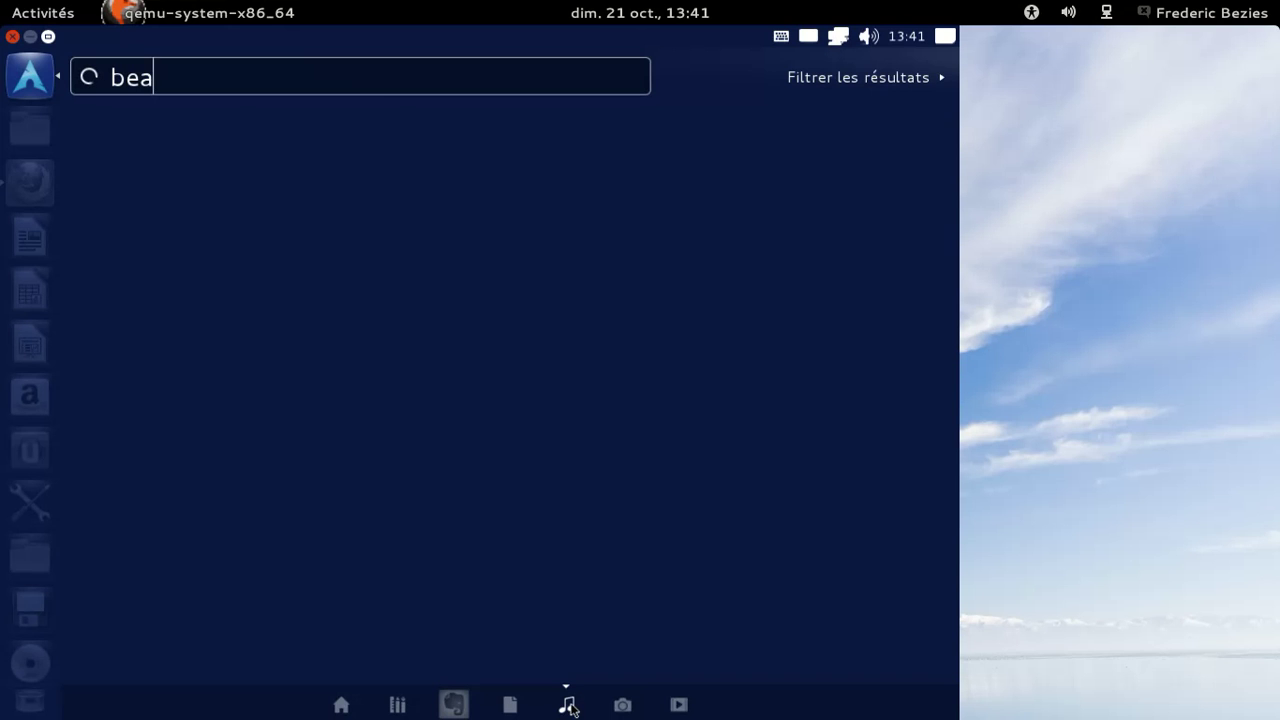
type("tles")
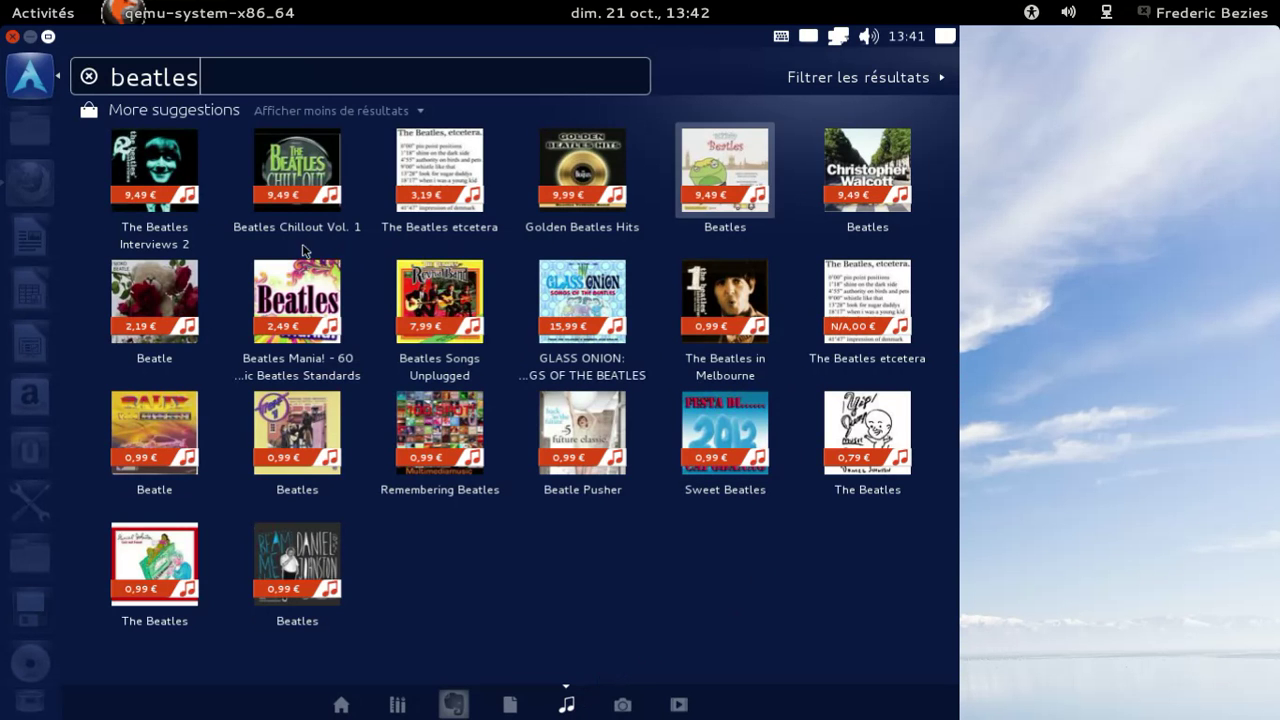
left_click(726, 339)
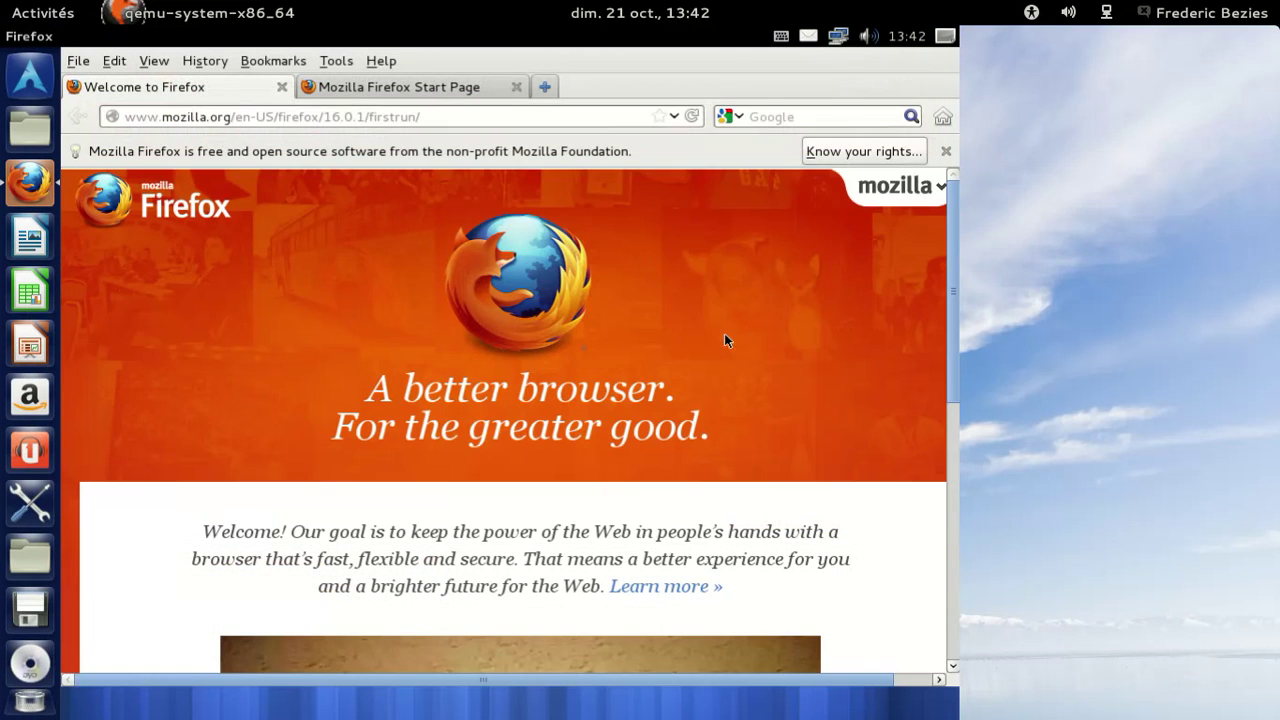
Close the Welcome tab, quit Firefox via File > Quit, and launch LibreOffice Writer.
left_click(281, 88)
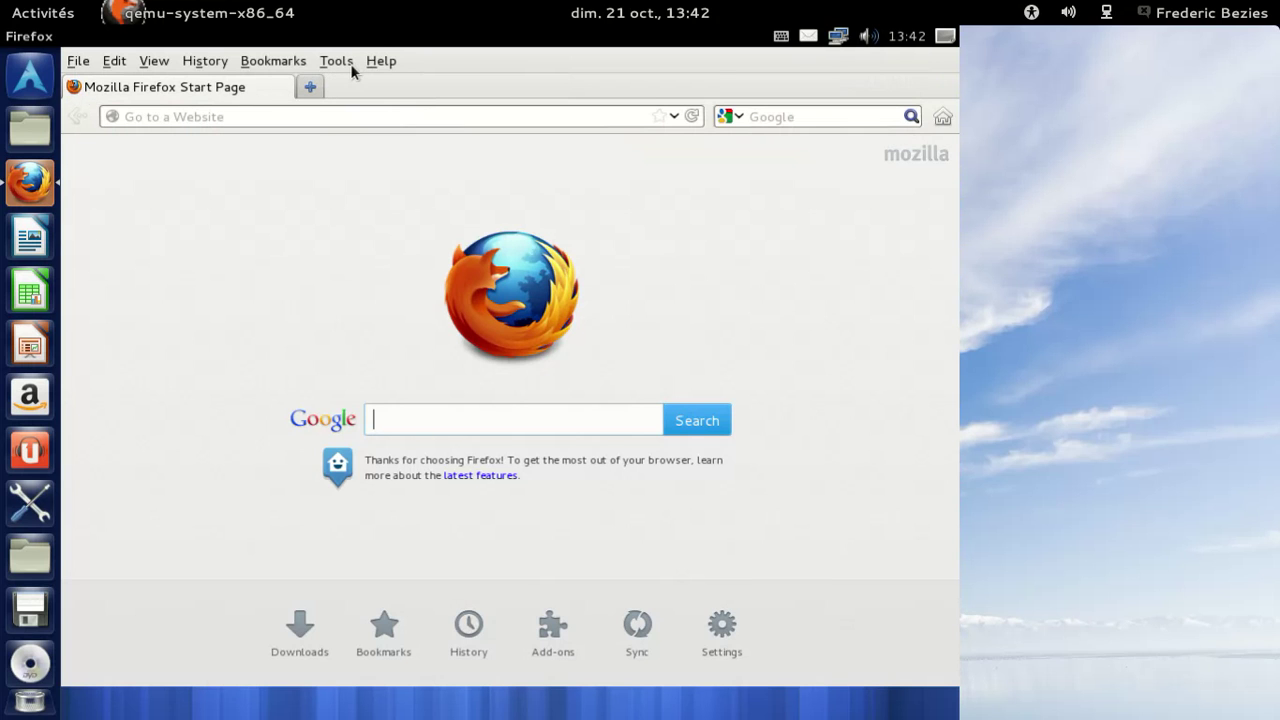
left_click(103, 66)
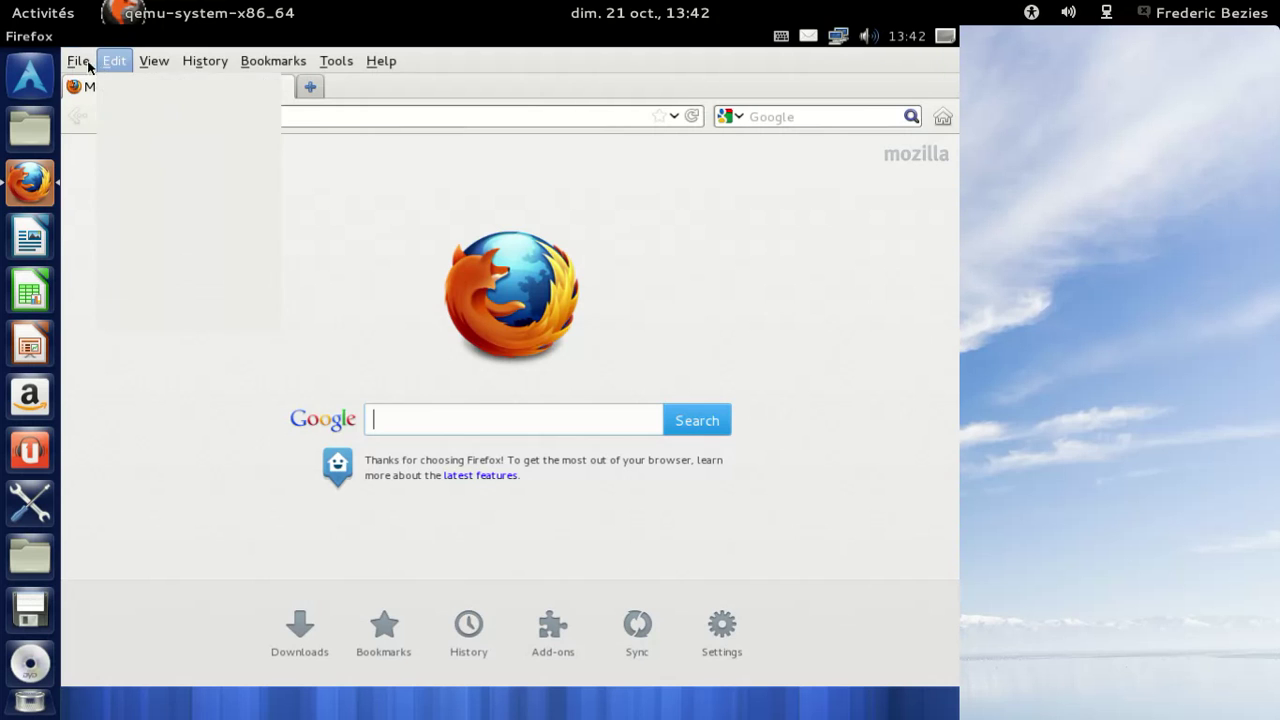
left_click(80, 62)
left_click(122, 335)
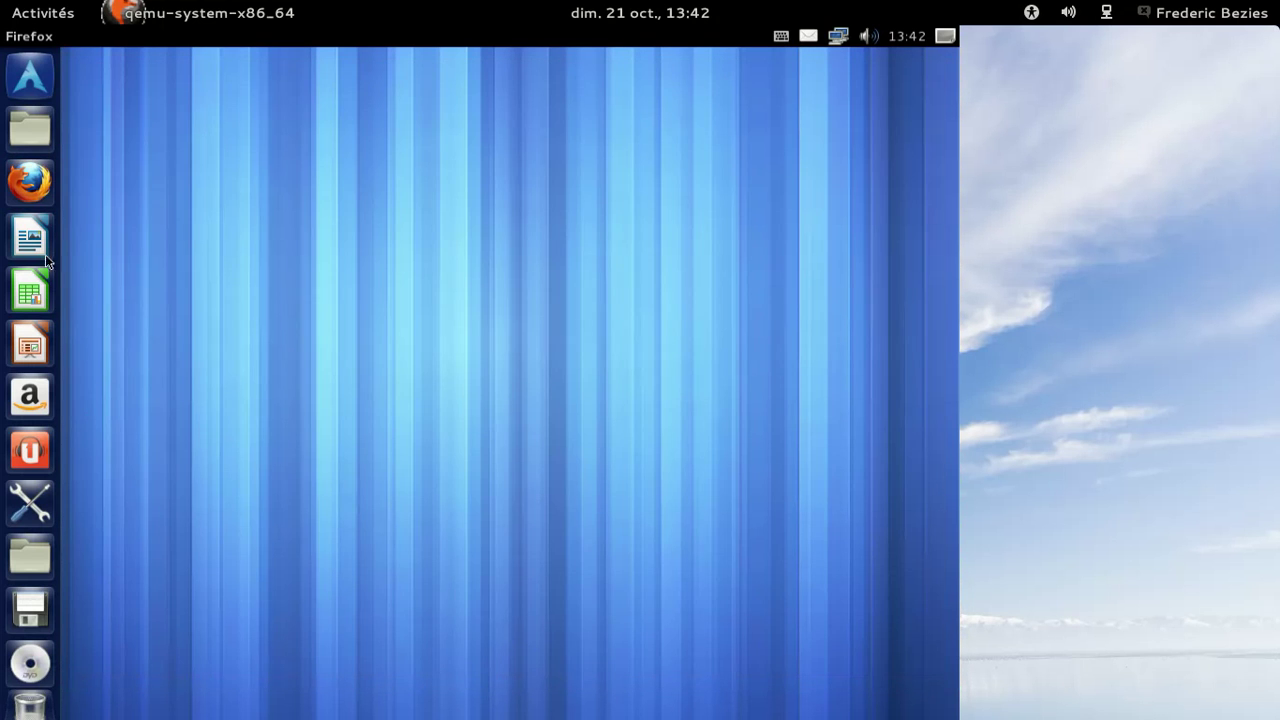
left_click(42, 240)
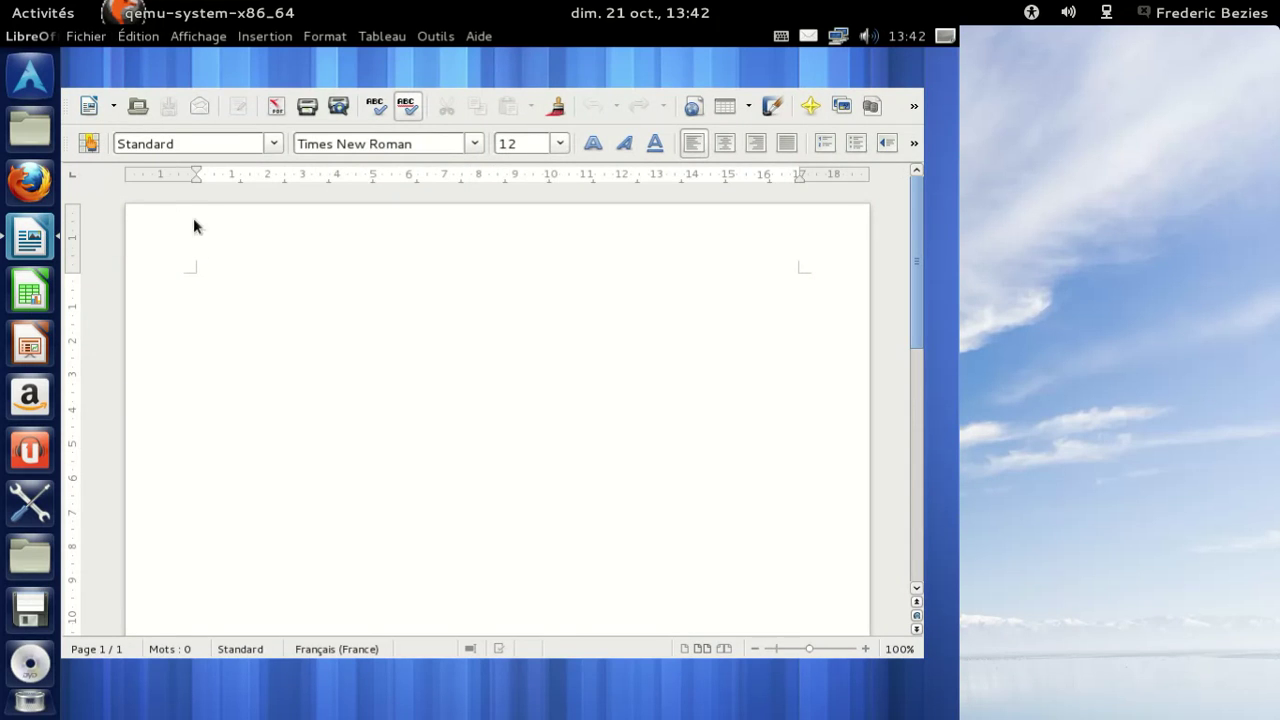
Try a HUD search for 'fontes', then type the test word 'jfoisefjzefj' and select it.
key("alt")
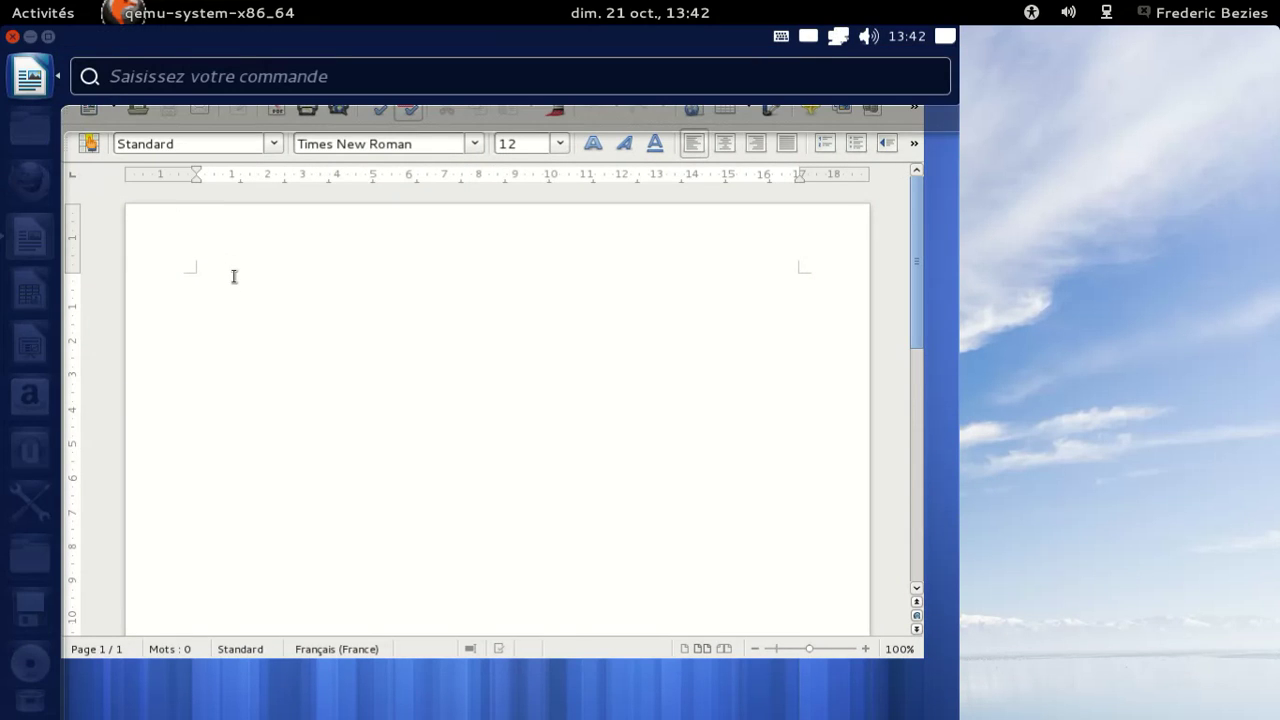
type("fontes")
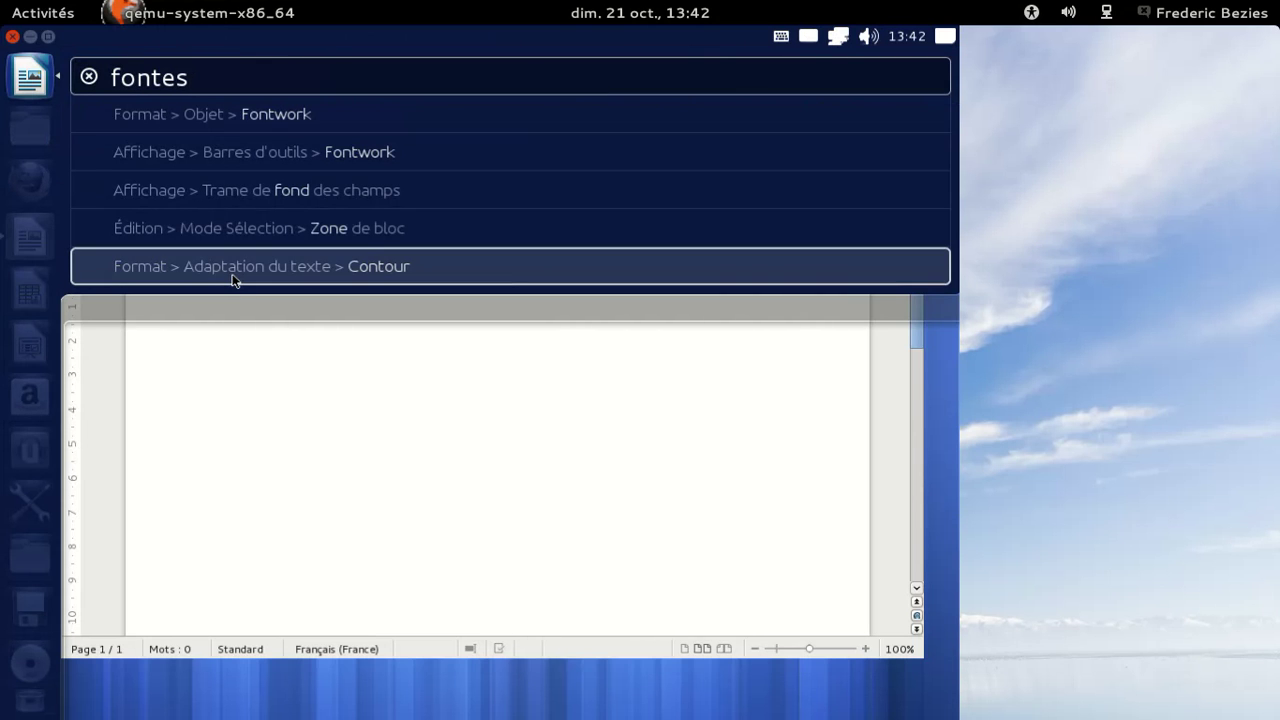
left_click(232, 268)
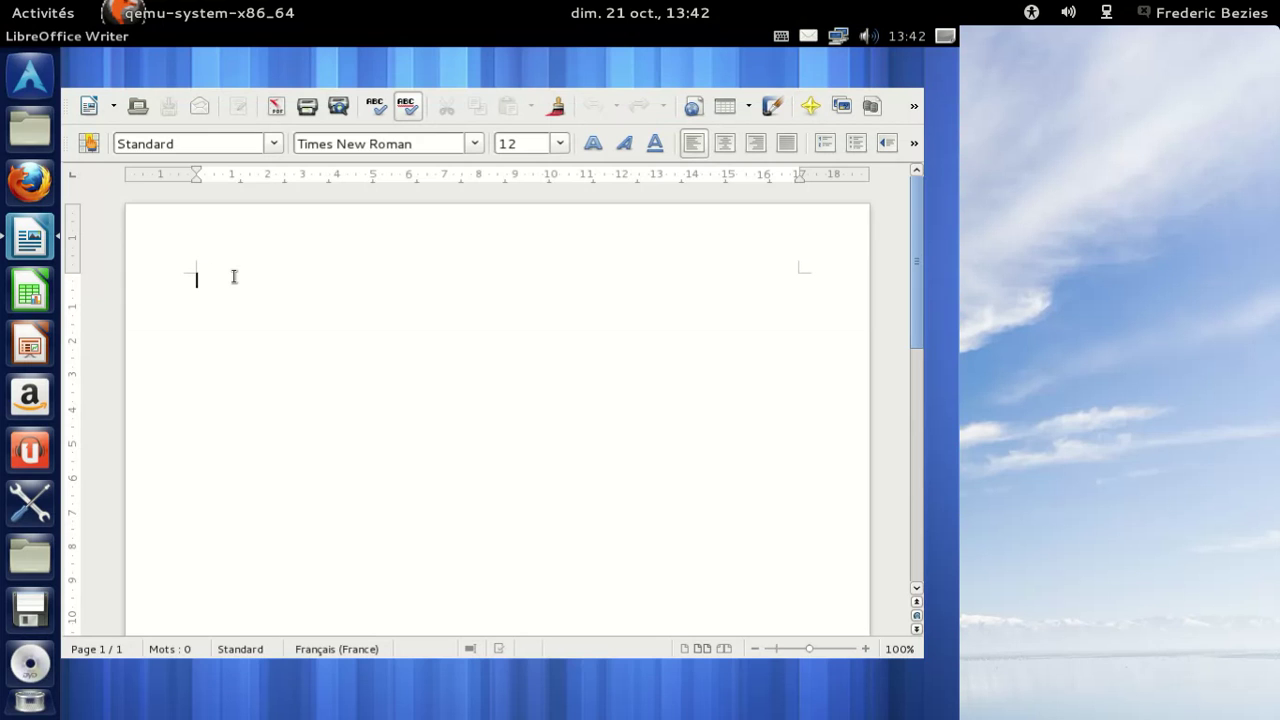
type("jfoisefjzefj")
double_click(234, 277)
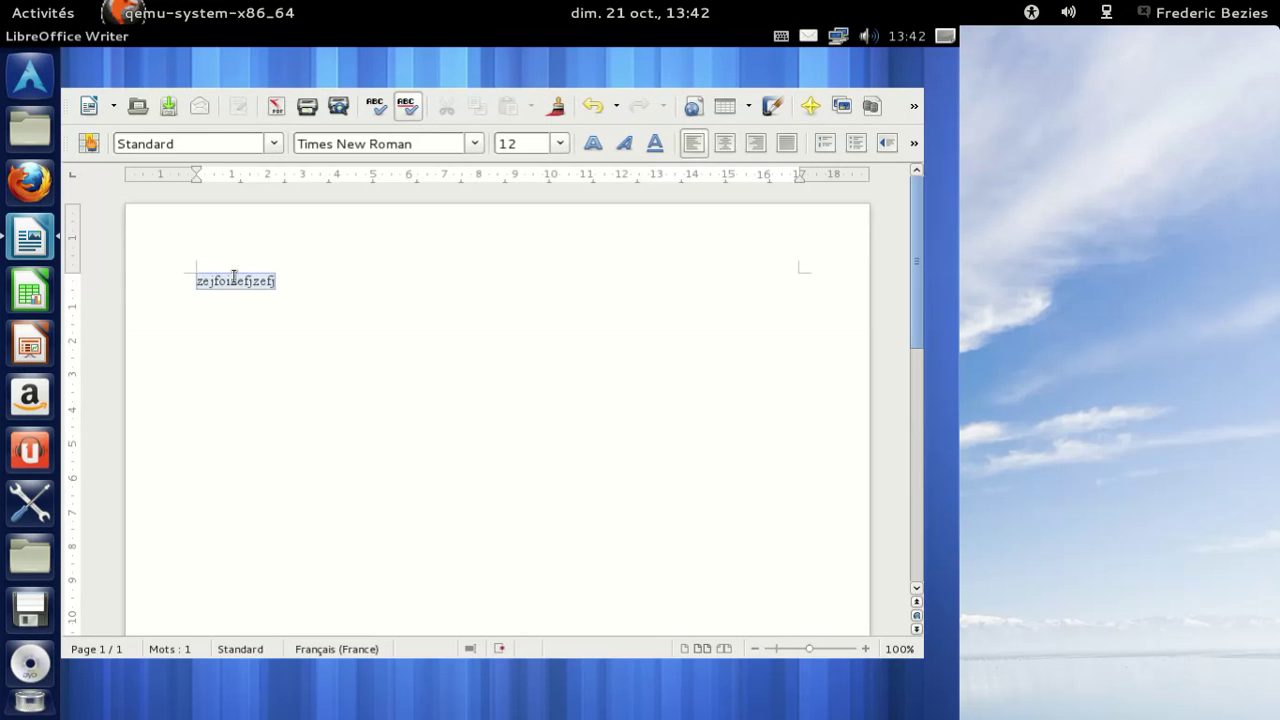
Search Writer's HUD for 'gras', then change the query to 'cadre' to list frame commands.
key("alt")
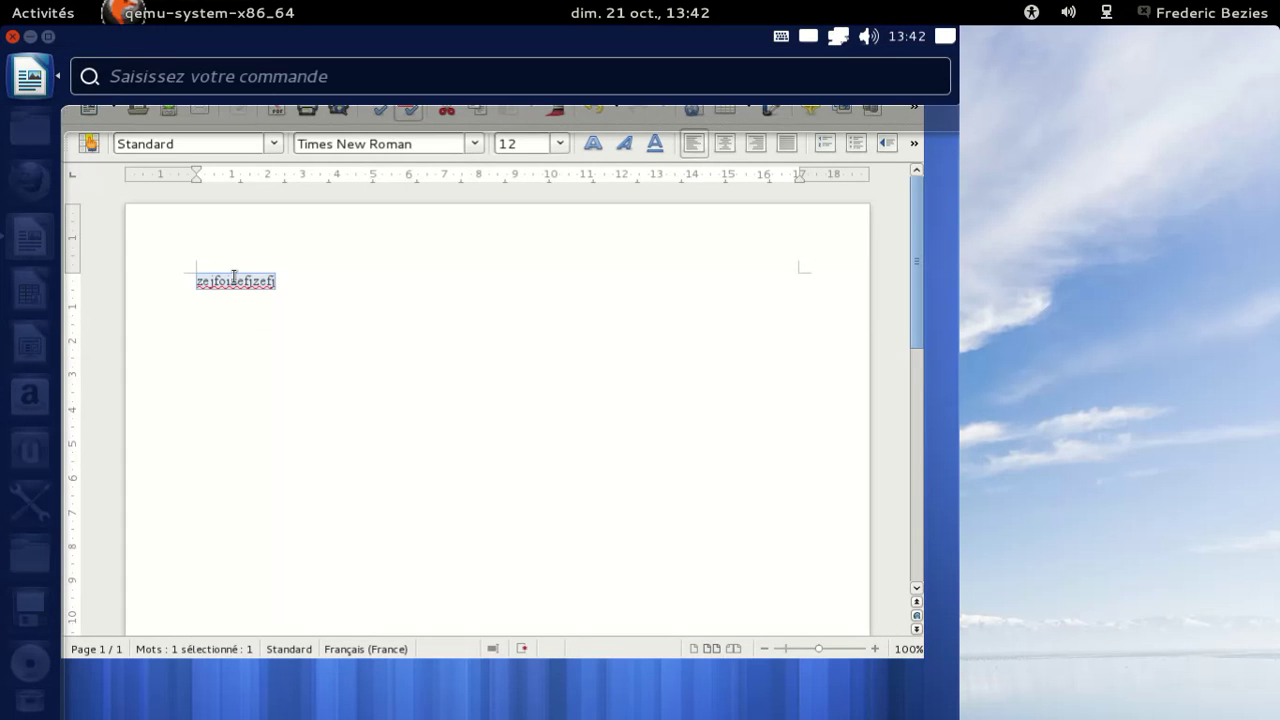
type("gras")
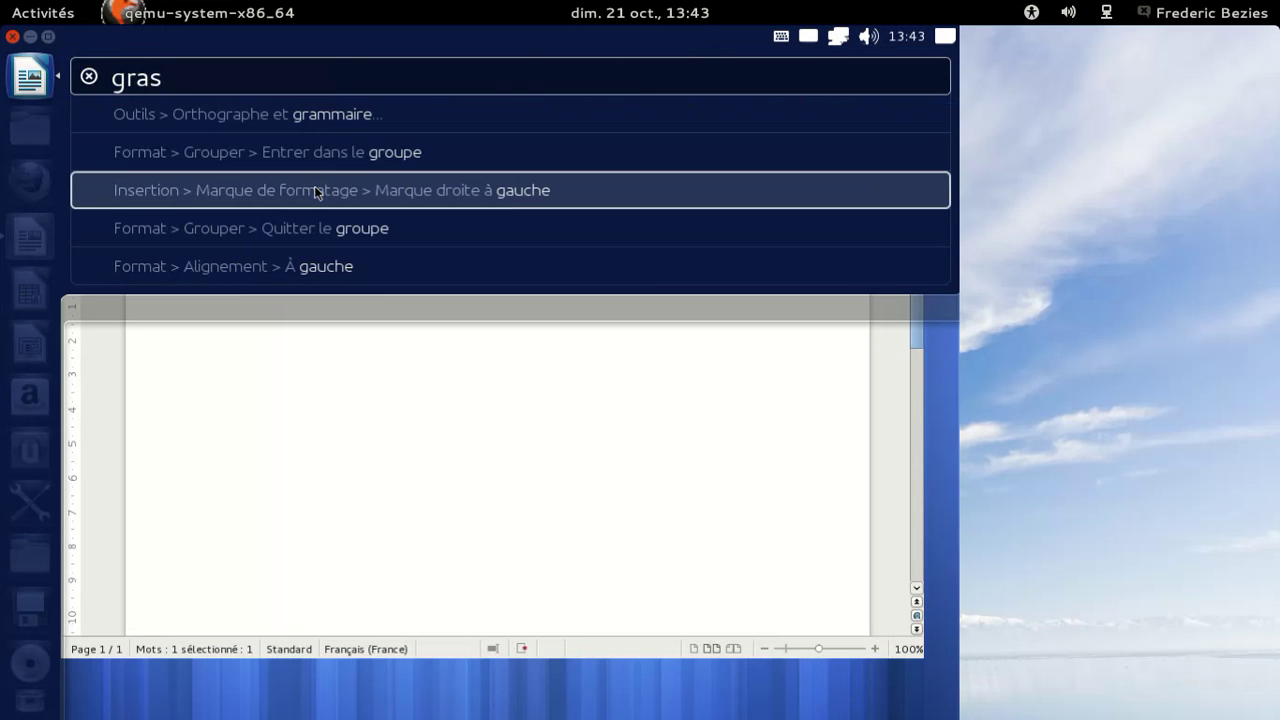
key("BackSpace")
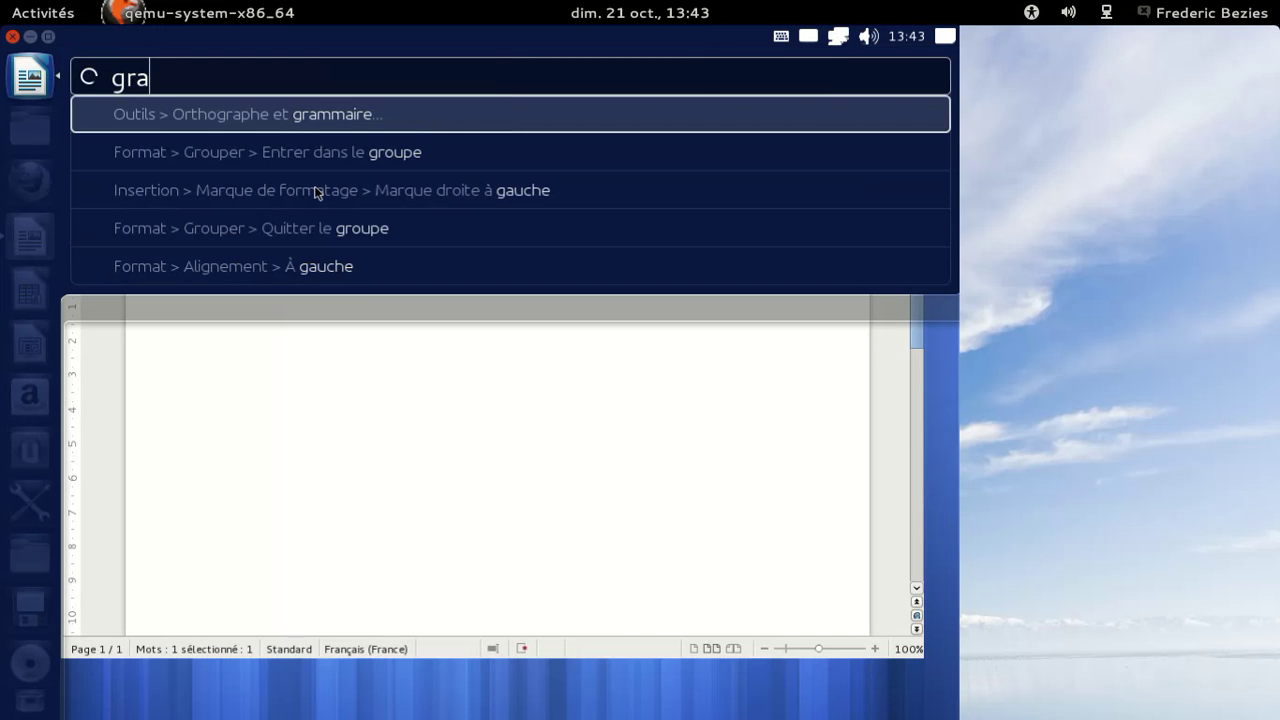
key("BackSpace")
key("BackSpace")
key("BackSpace")
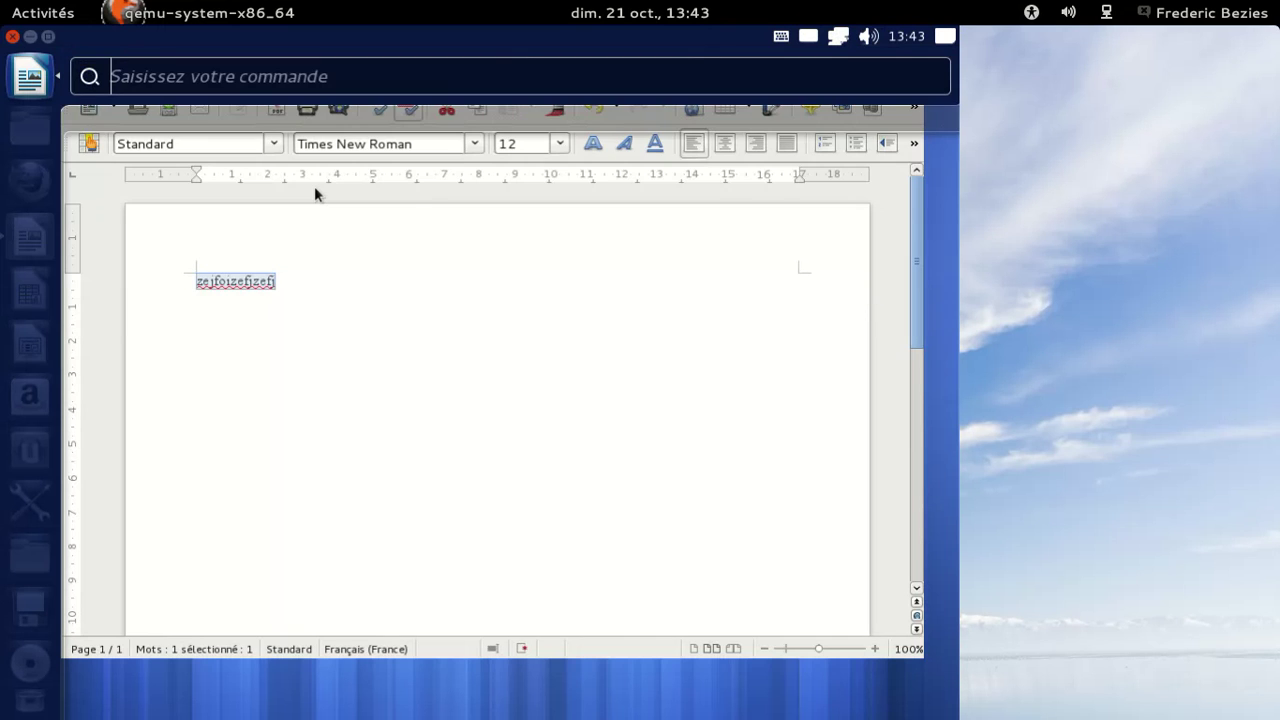
type("cadre")
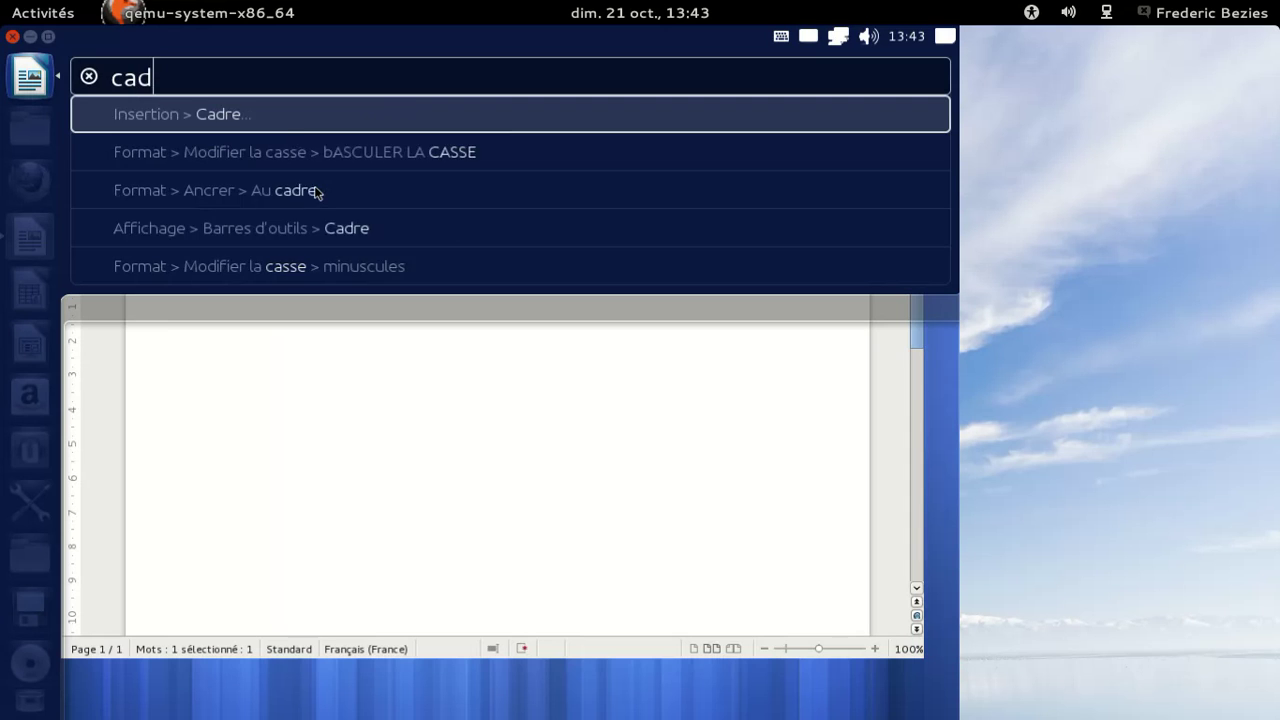
Frame the selected word via Insertion > Cadre, quit Writer choosing Ignorer, and open Home Folder.
left_click(276, 128)
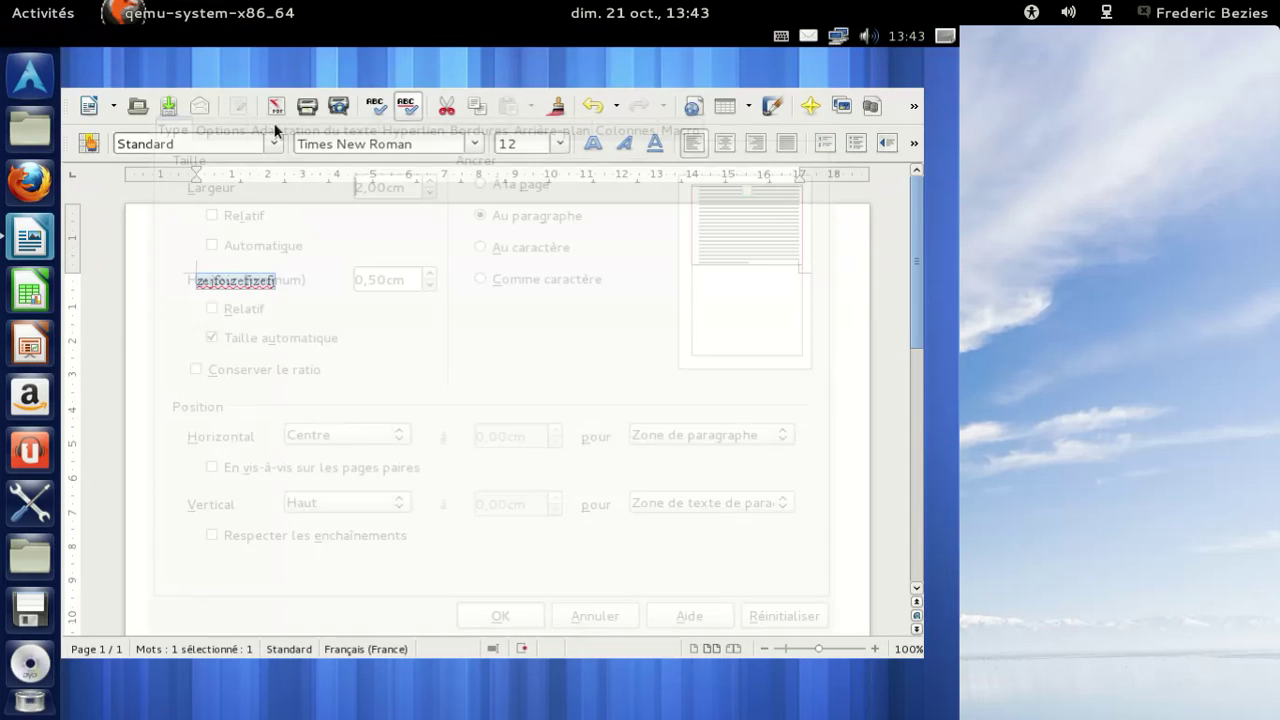
left_click(500, 612)
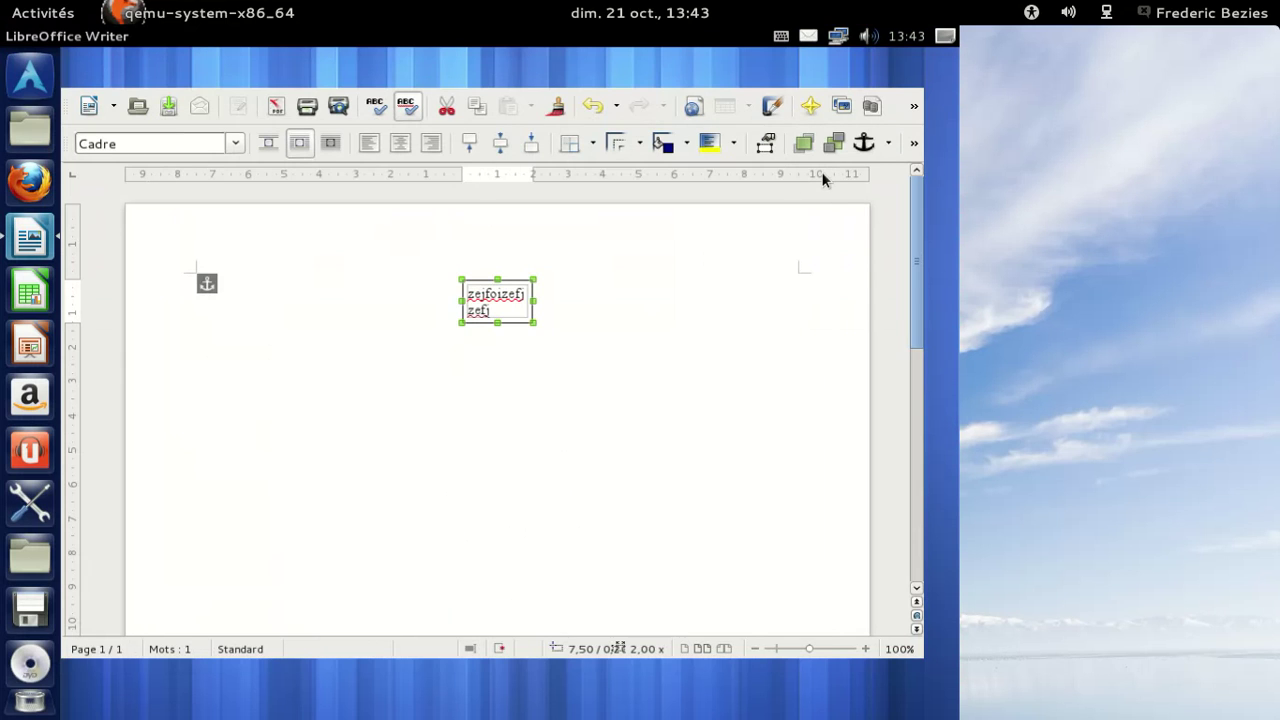
key("ctrl+q")
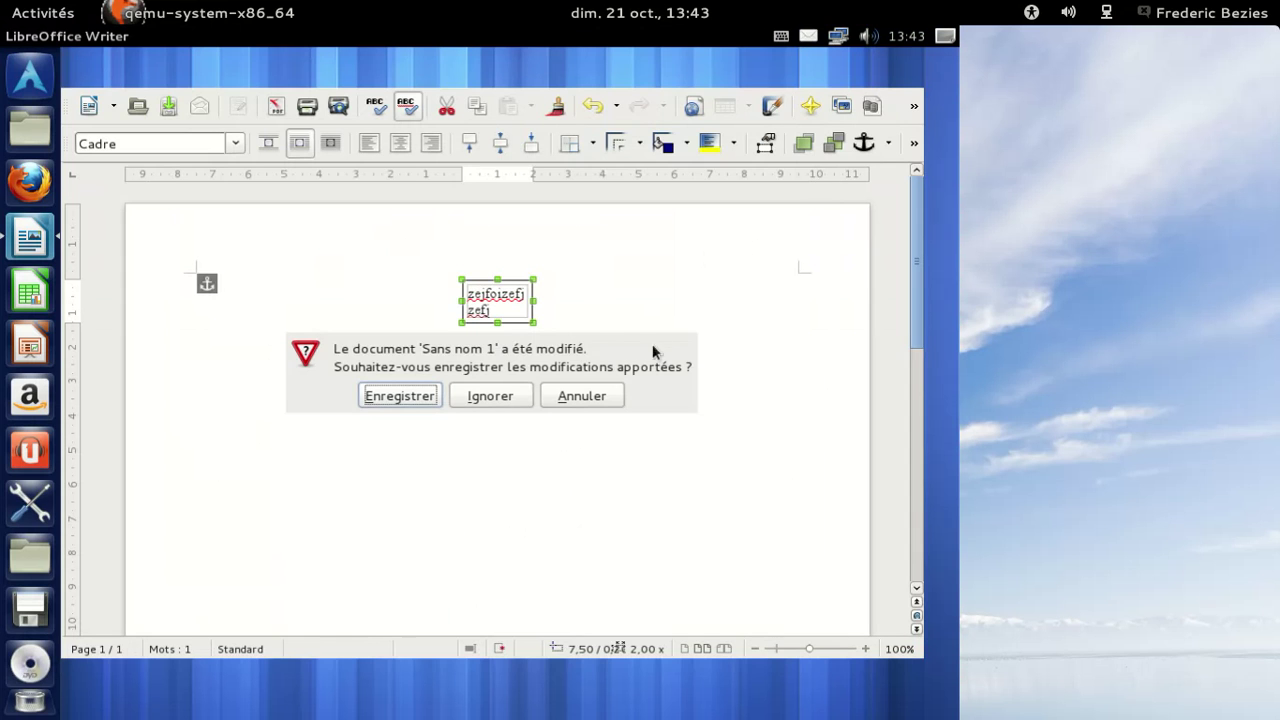
left_click(473, 398)
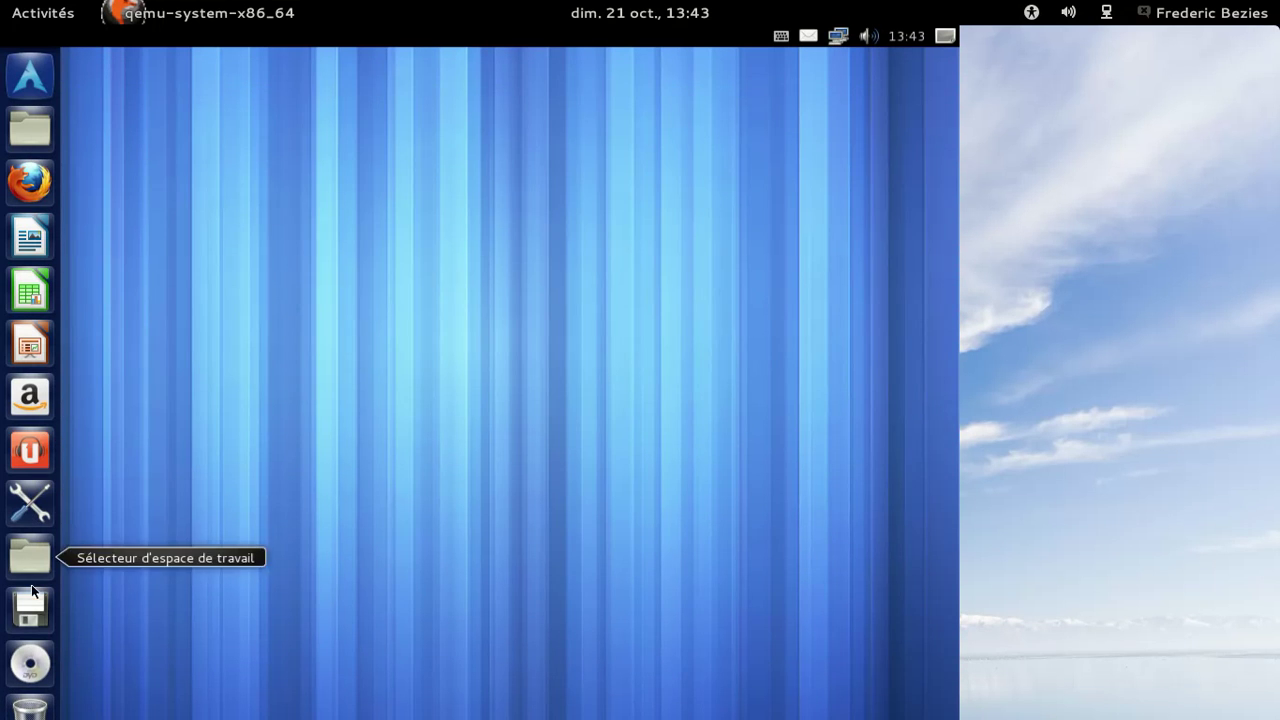
left_click(24, 134)
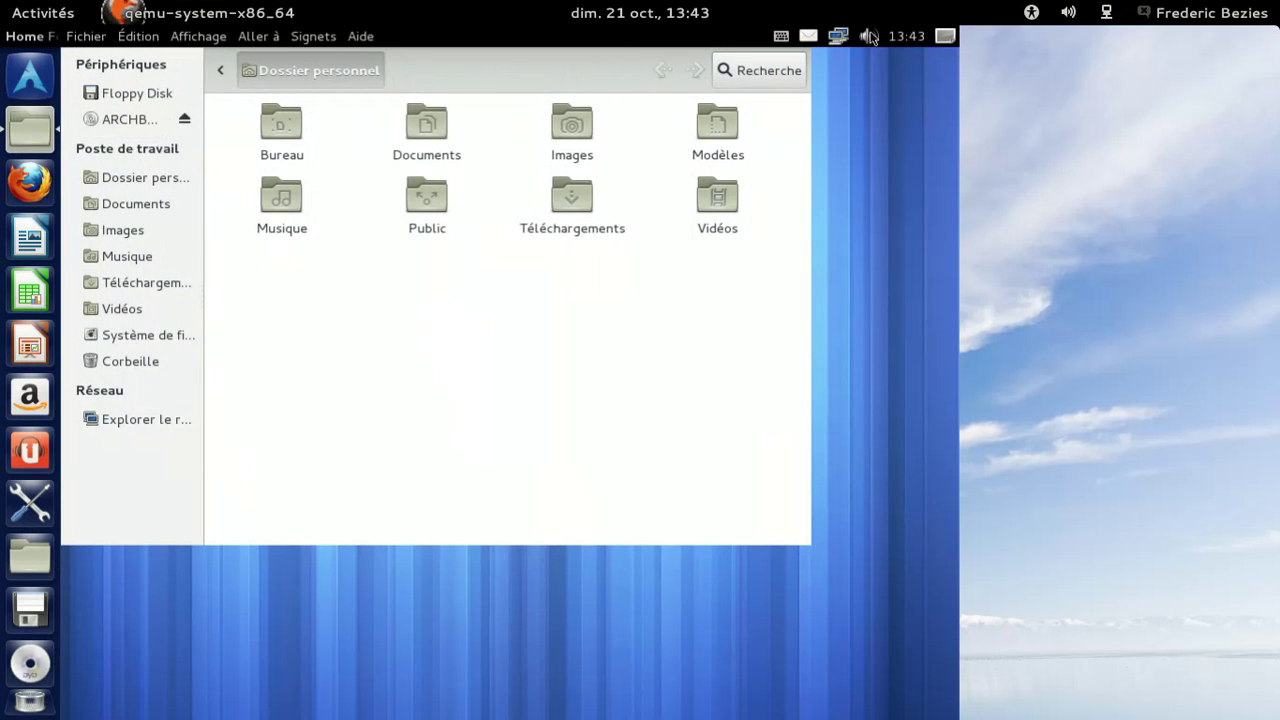
Glance at the network and messaging indicator menus in the top panel.
left_click(838, 37)
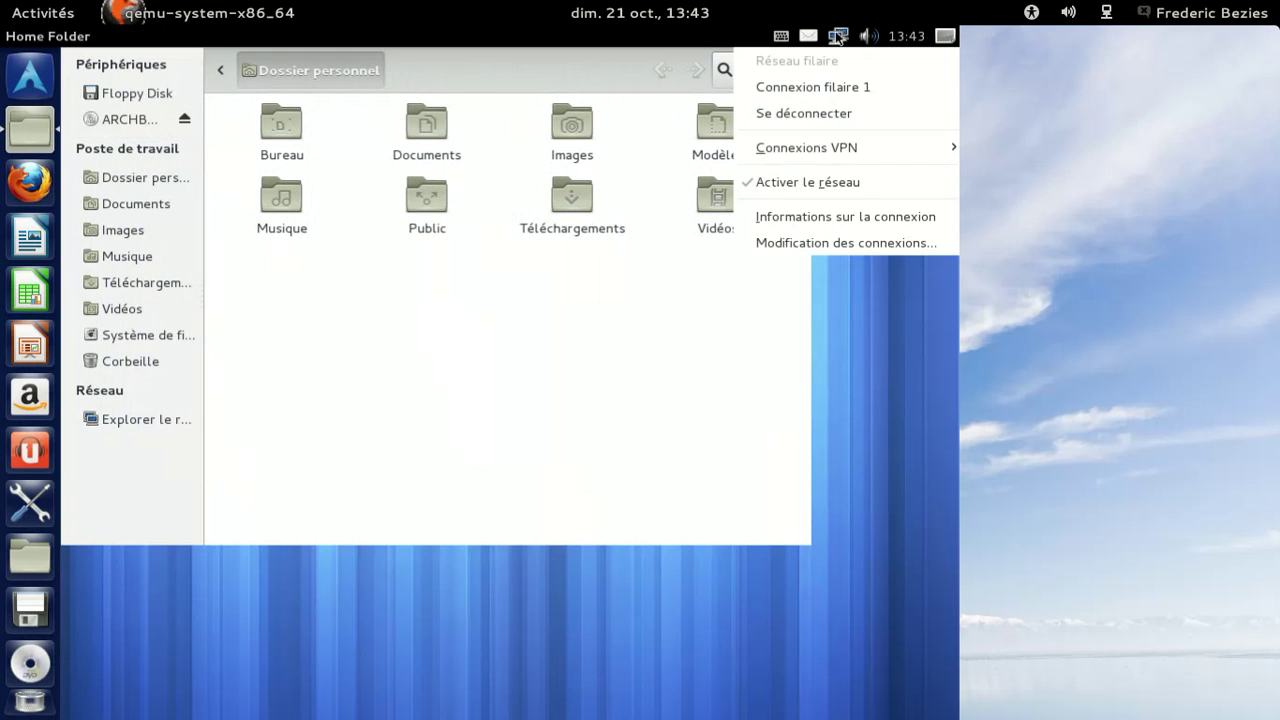
left_click(808, 37)
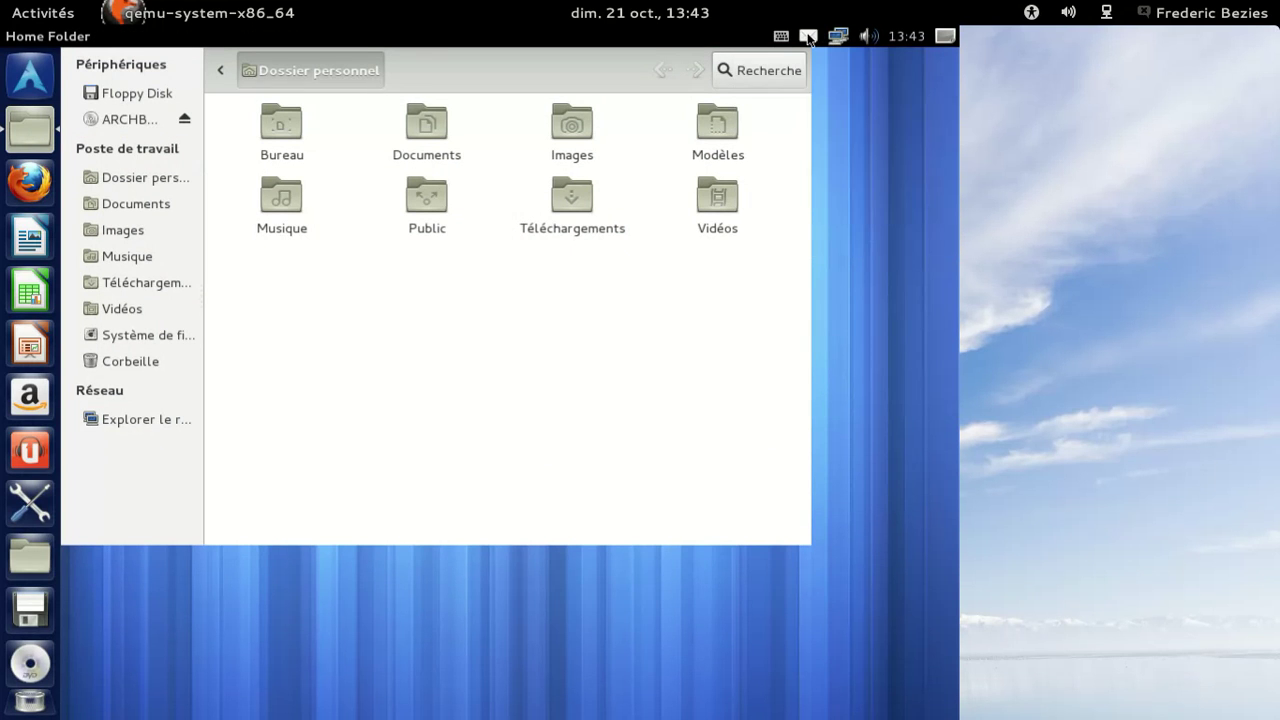
left_click(809, 37)
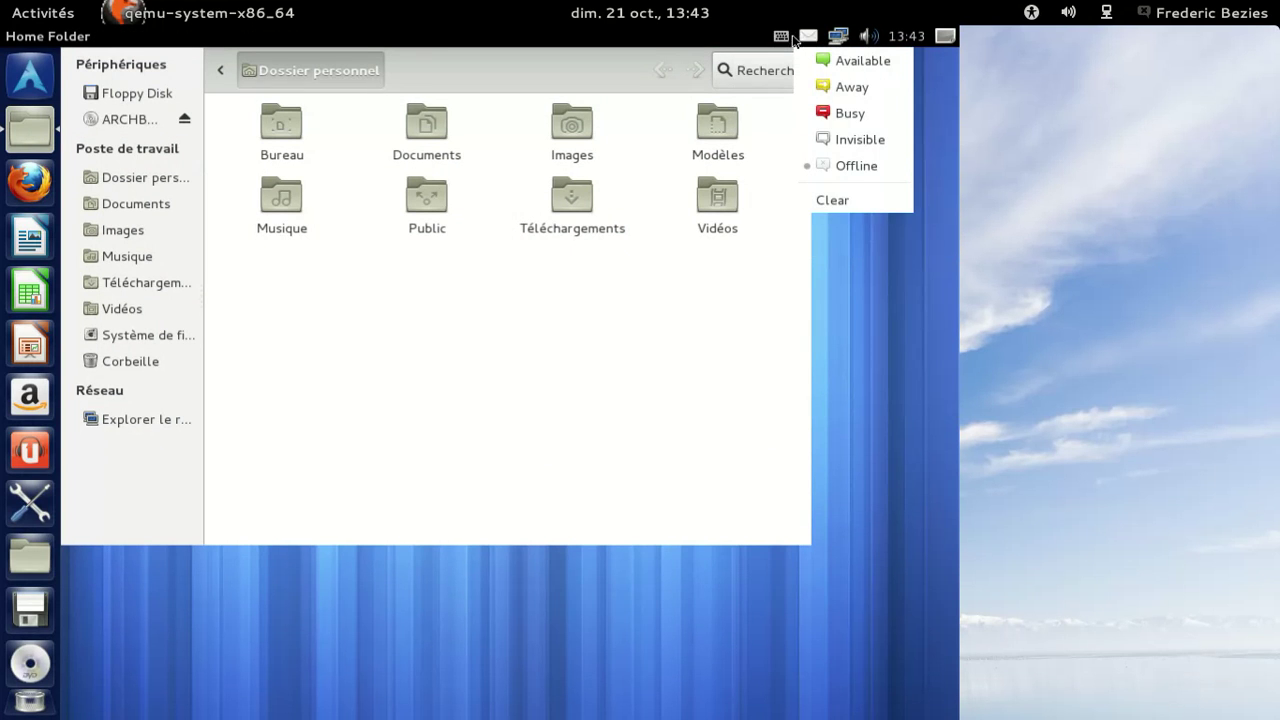
left_click(791, 37)
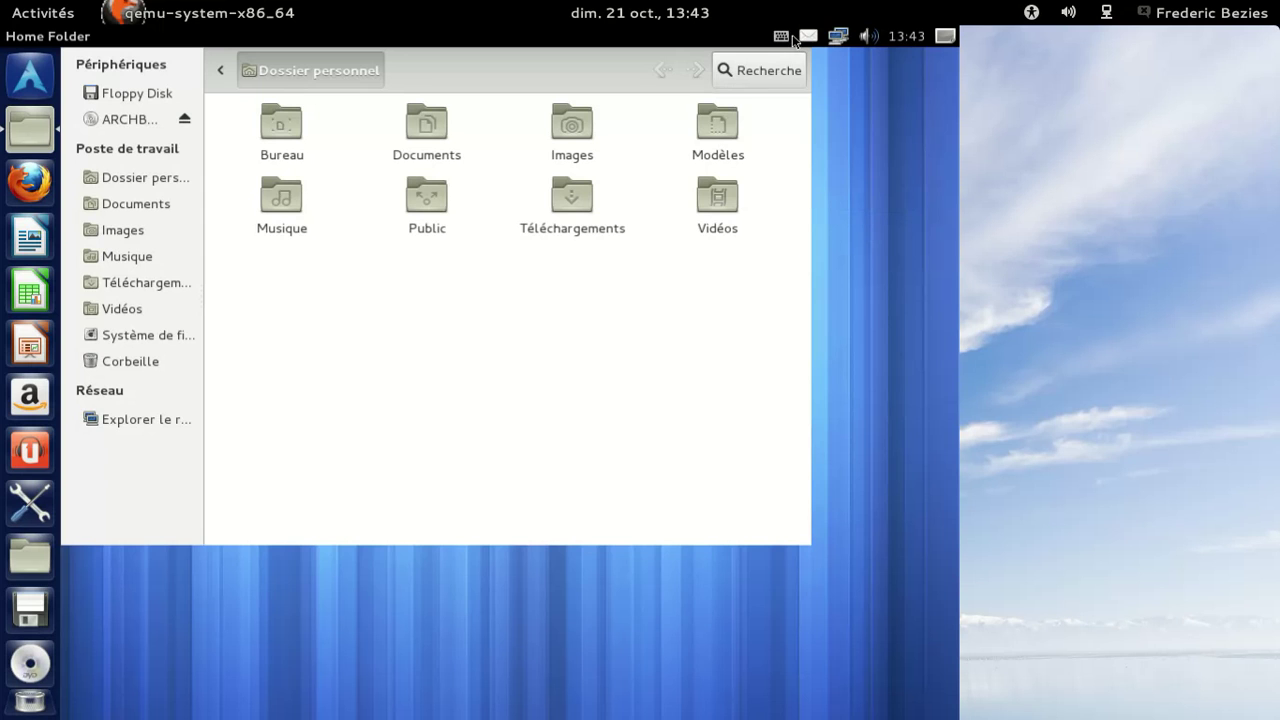
Close the Home Folder window with Fichier > Fermer, leaving the bare desktop.
left_click(86, 36)
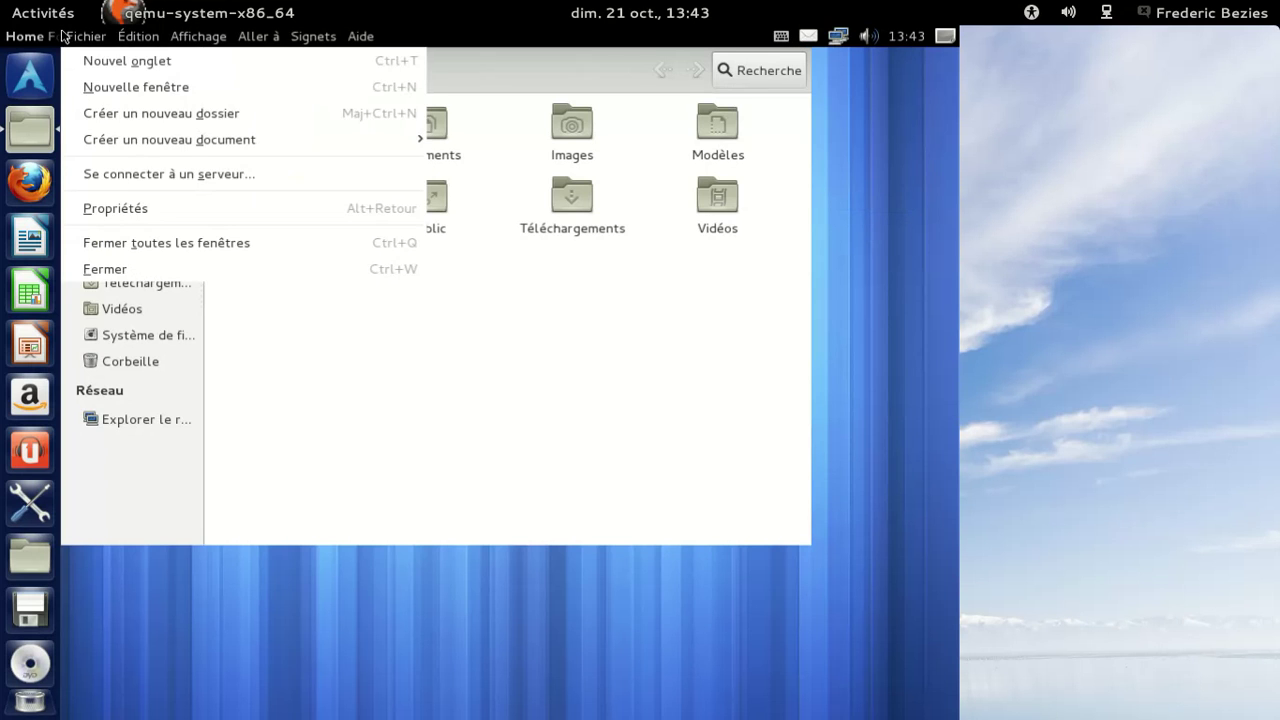
left_click(165, 281)
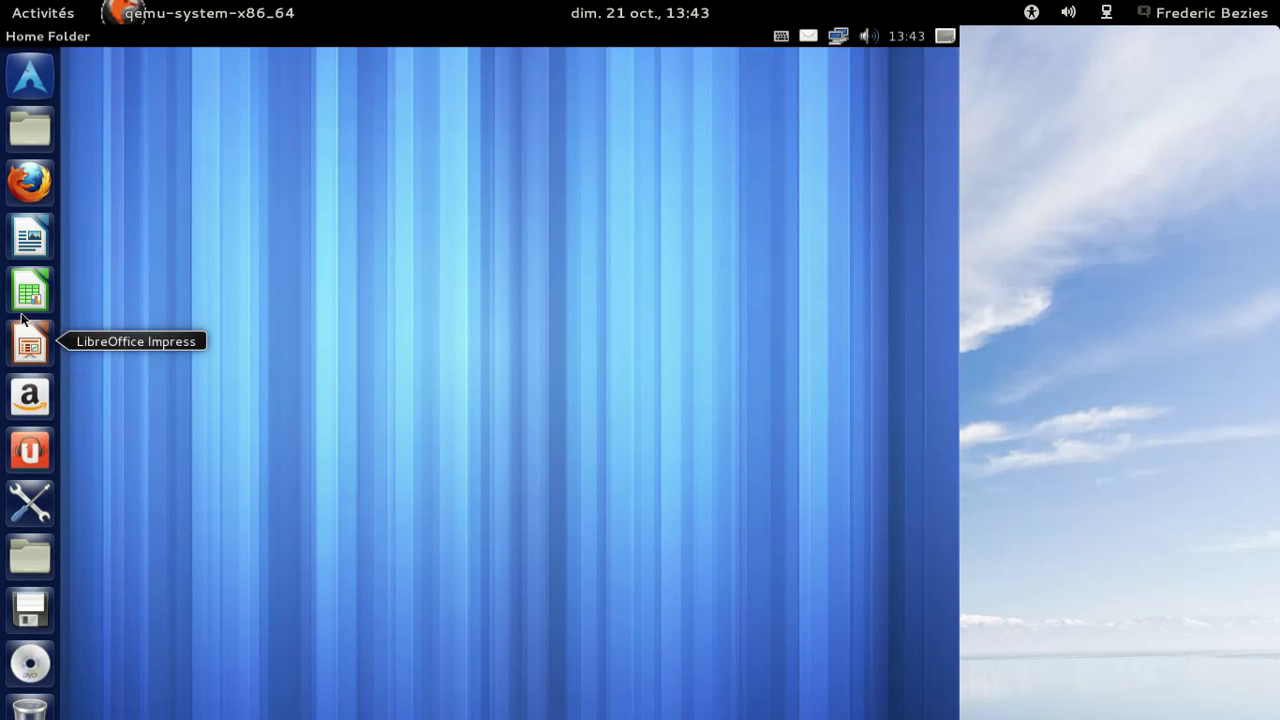
left_click(16, 86)
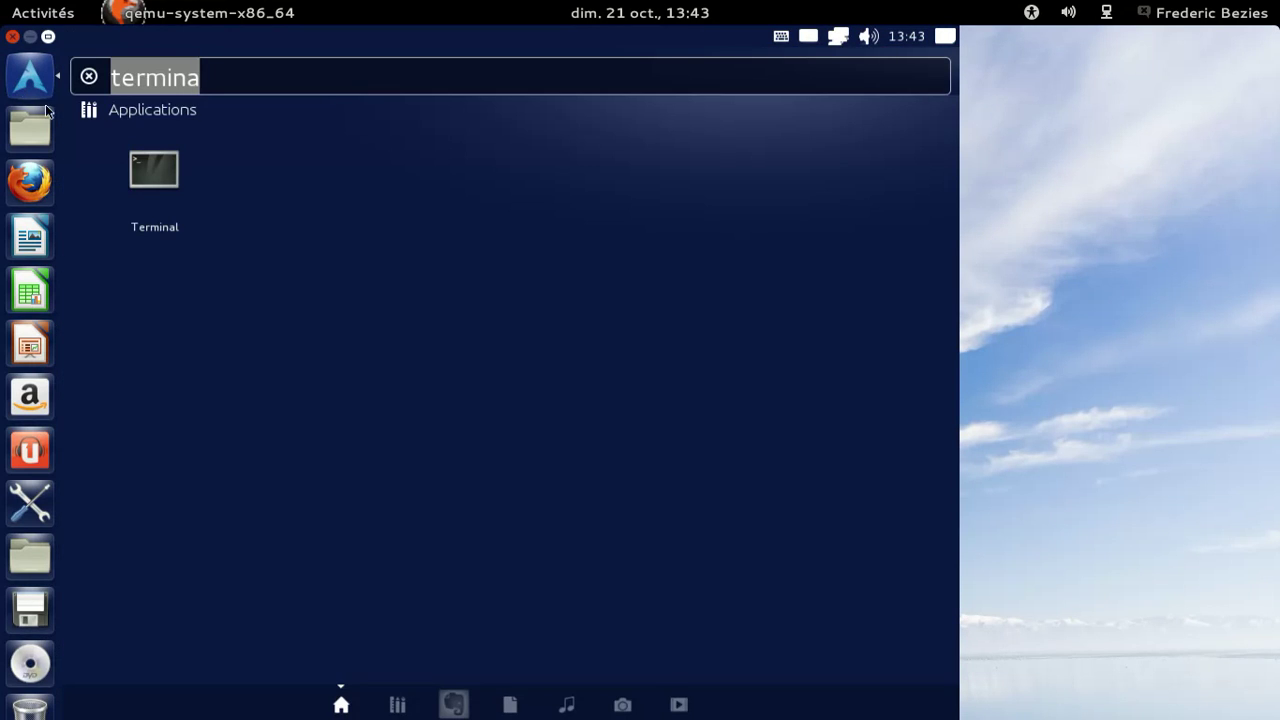
Clear the Dash search, list all installed applications, and launch Gestionnaire de Configuration CompizConfig.
left_click(89, 77)
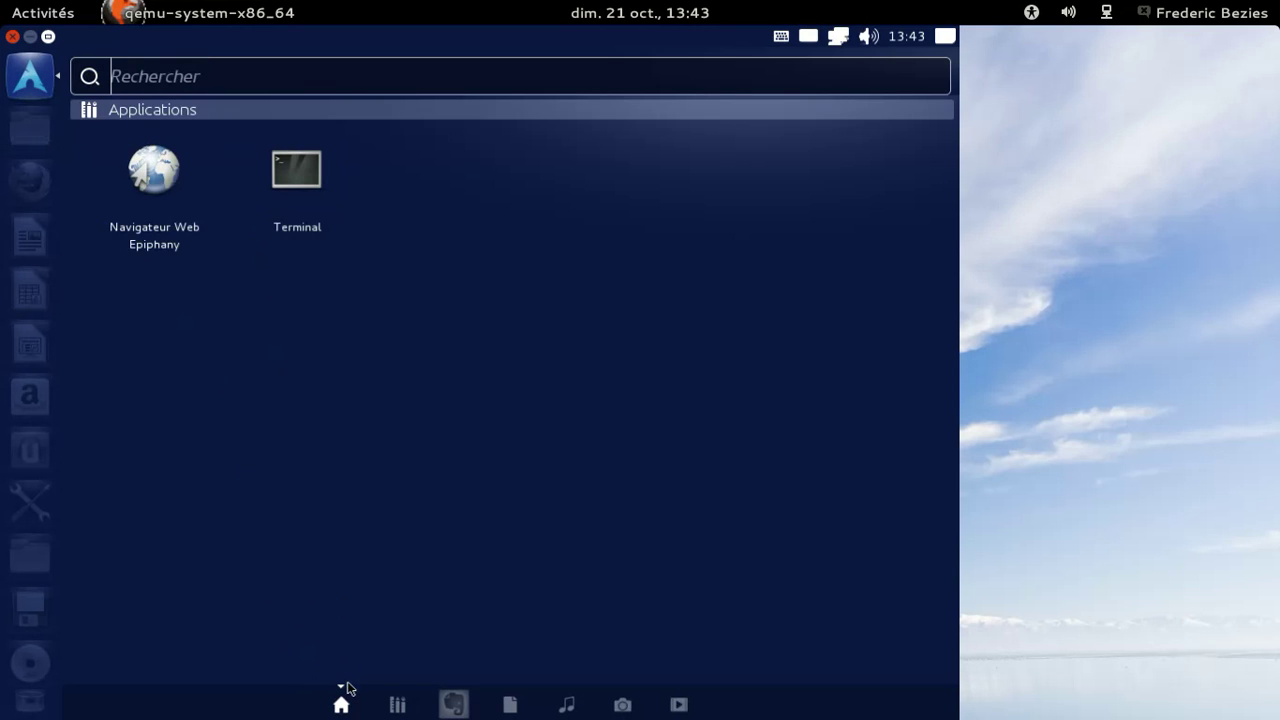
left_click(407, 704)
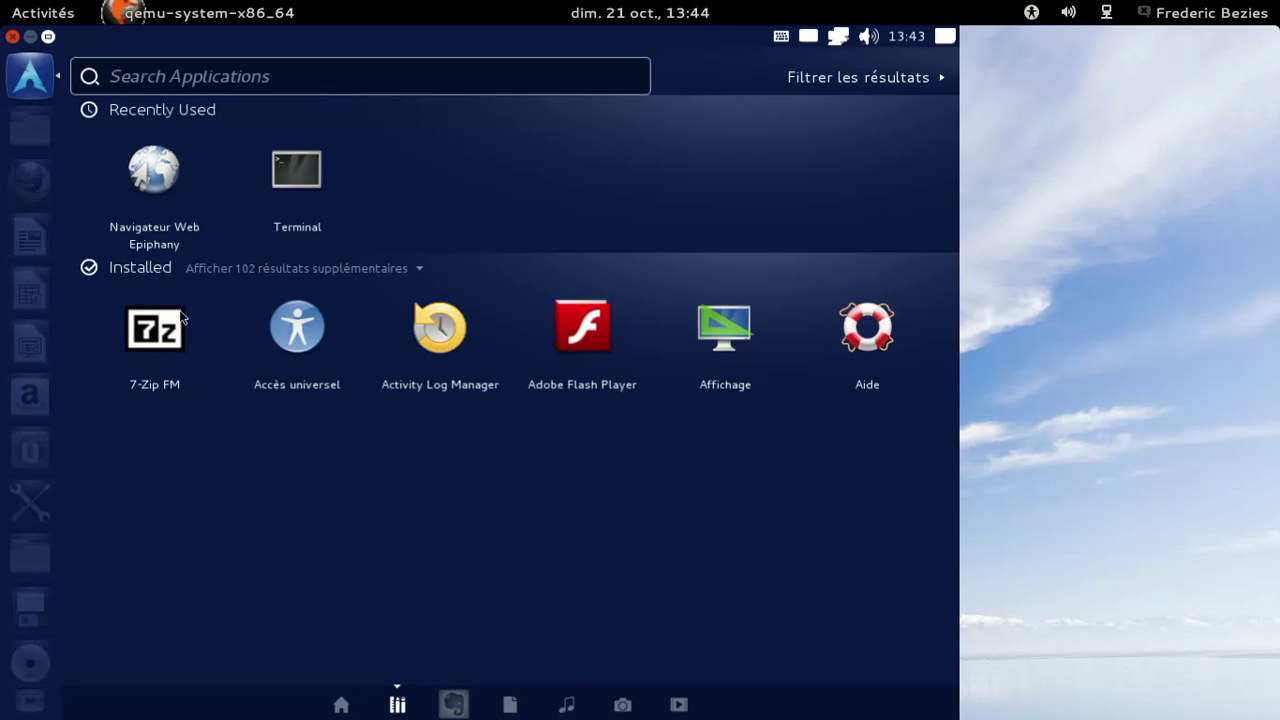
left_click(266, 270)
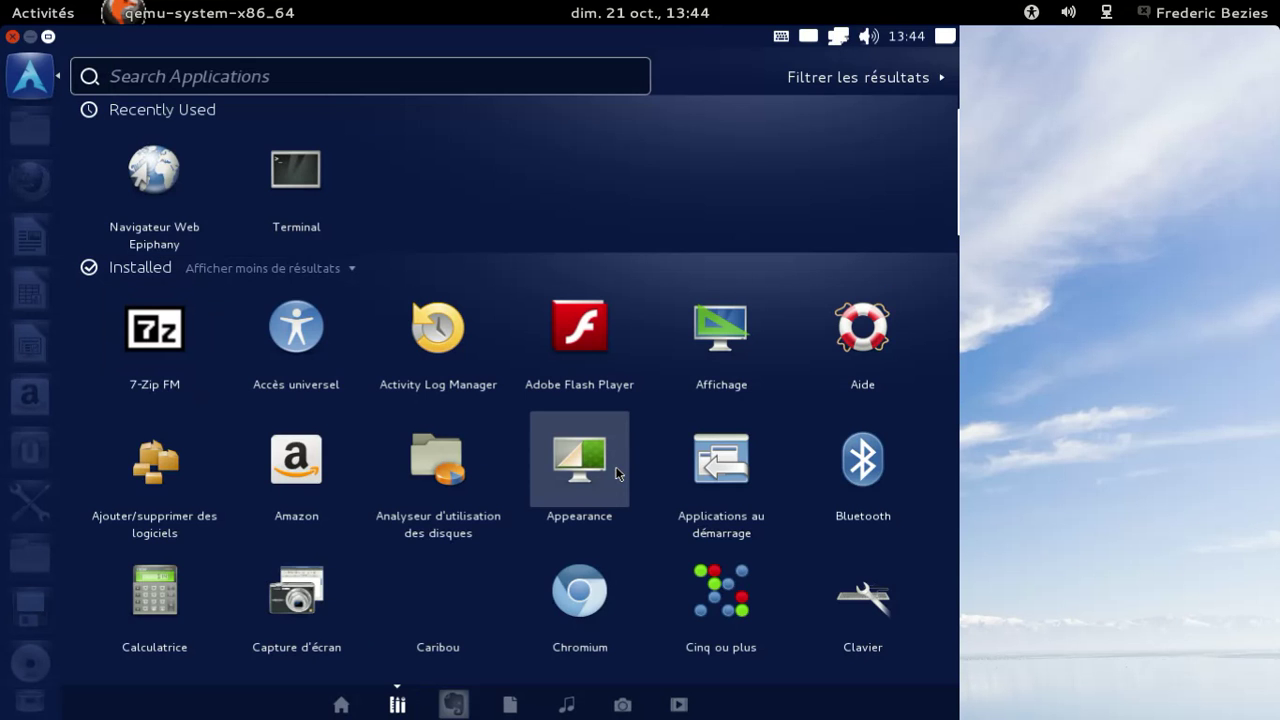
scroll(617, 473, "down", 2)
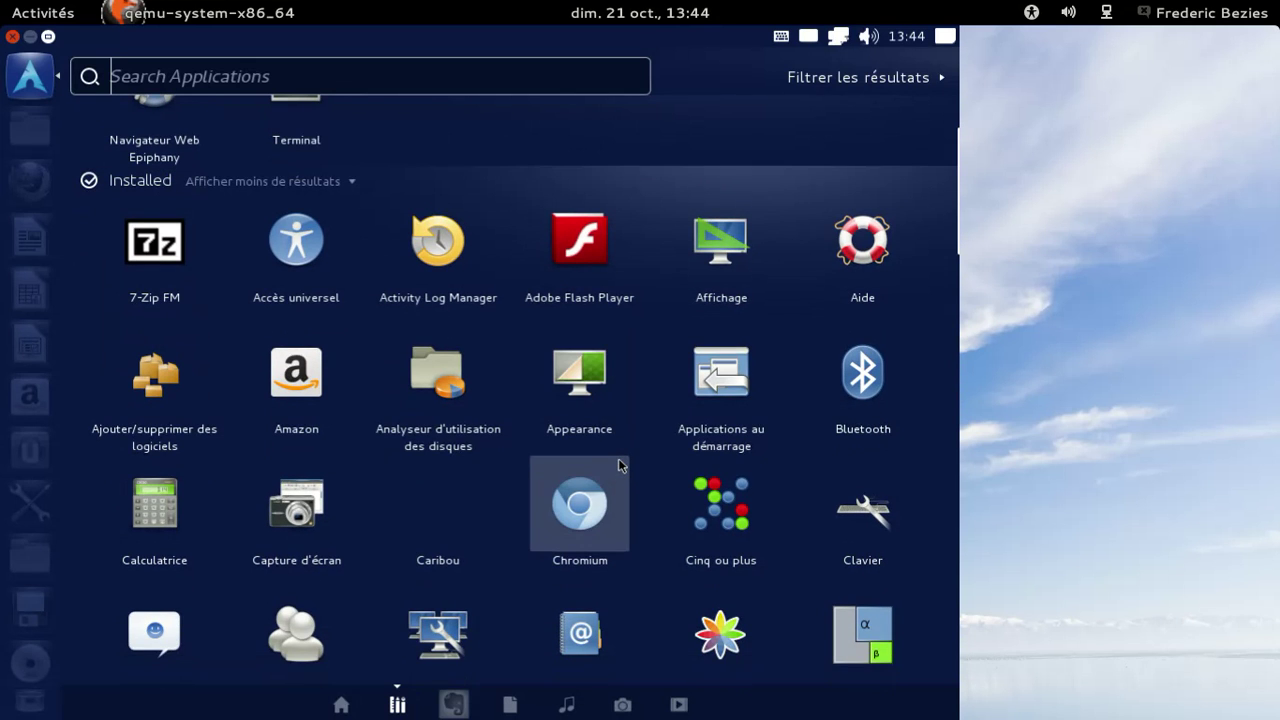
scroll(618, 465, "down", 2)
scroll(618, 465, "down", 3)
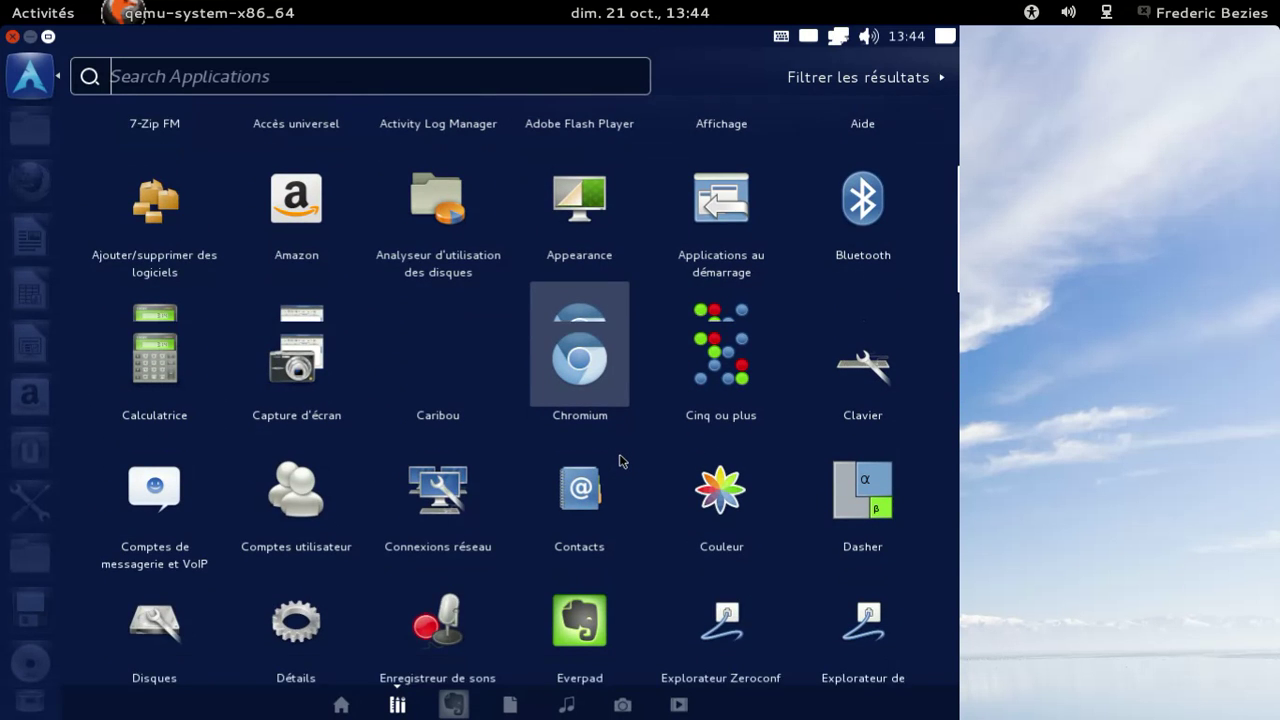
scroll(620, 459, "down", 4)
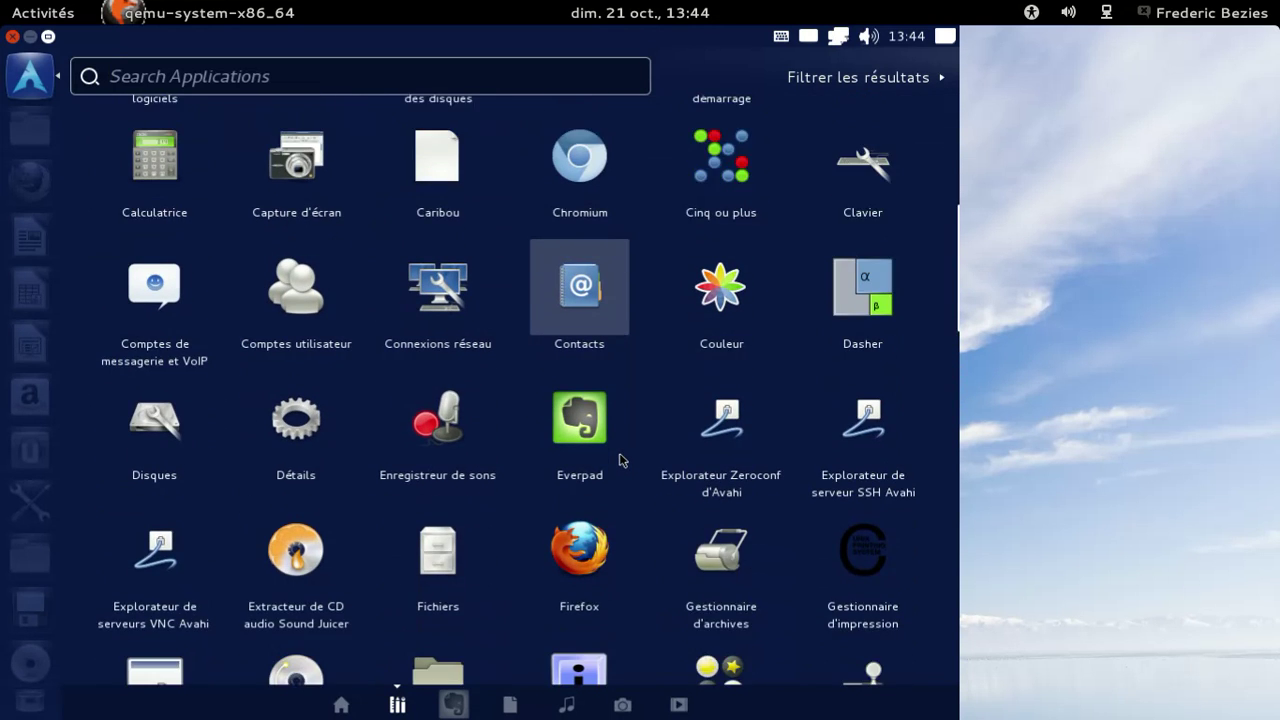
scroll(620, 459, "down", 2)
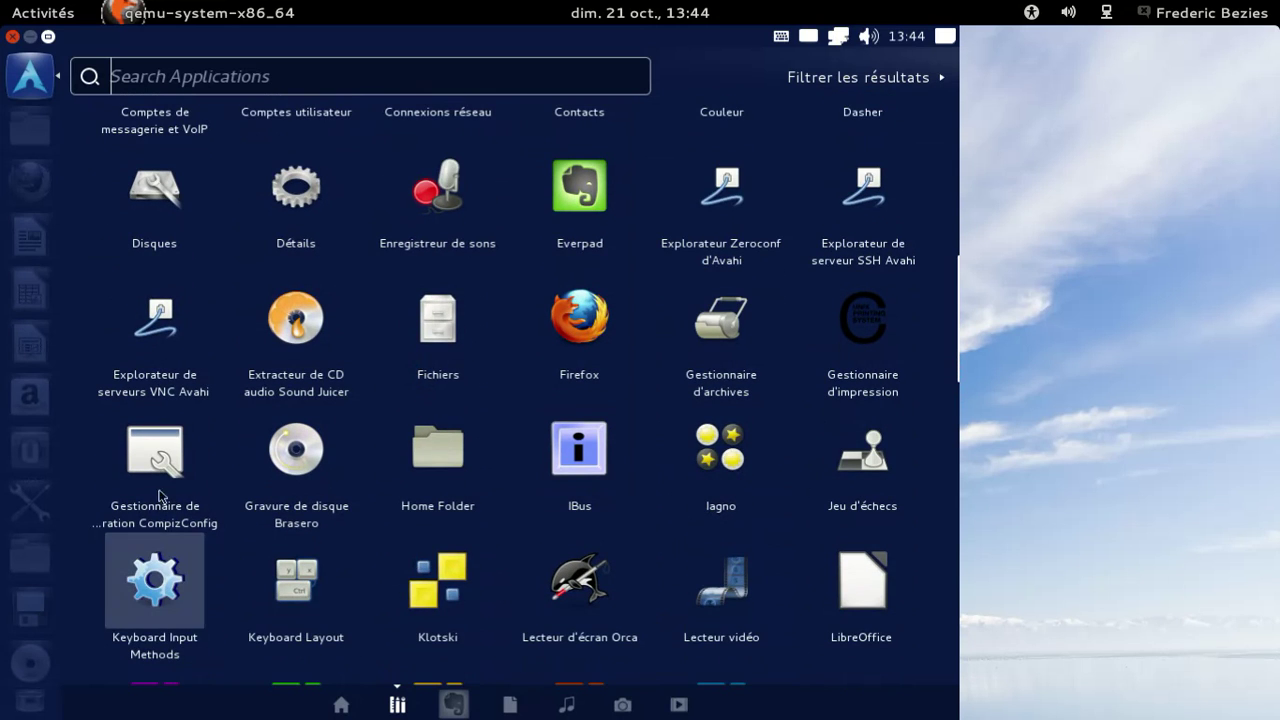
left_click(172, 472)
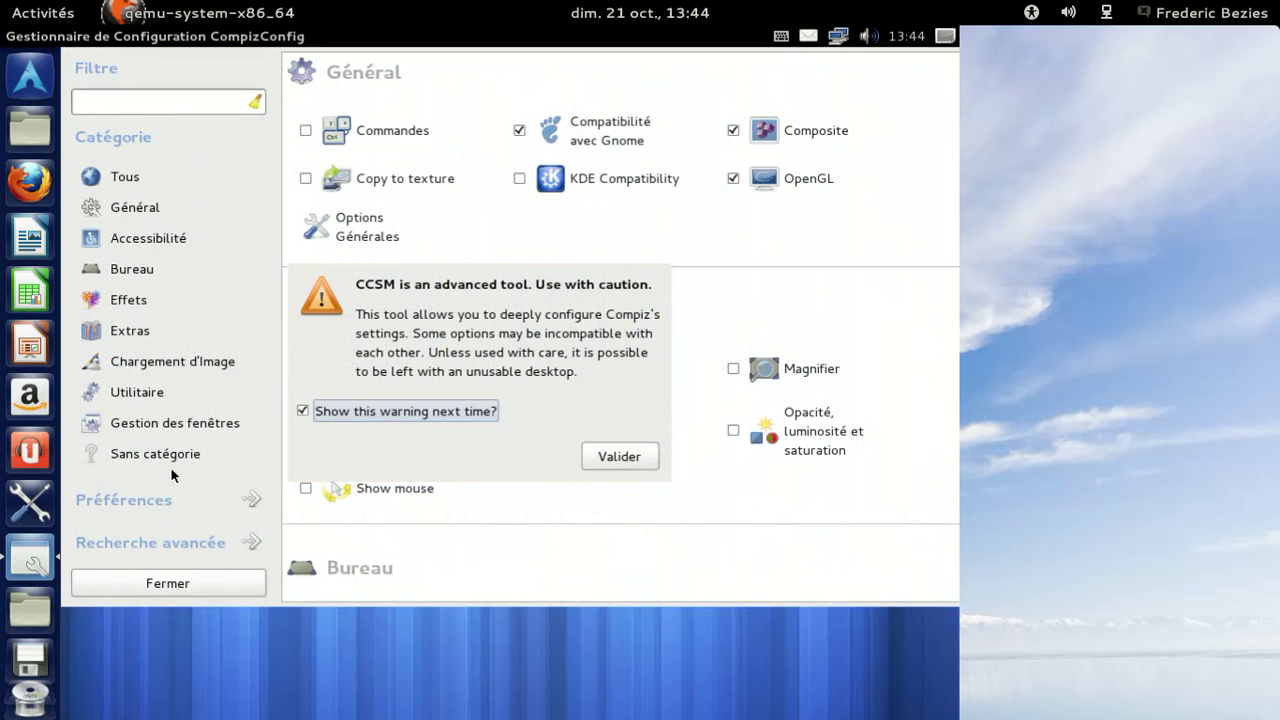
Accept the CCSM caution with Valider and scroll down to the Bureau and Effets plugins.
left_click(619, 457)
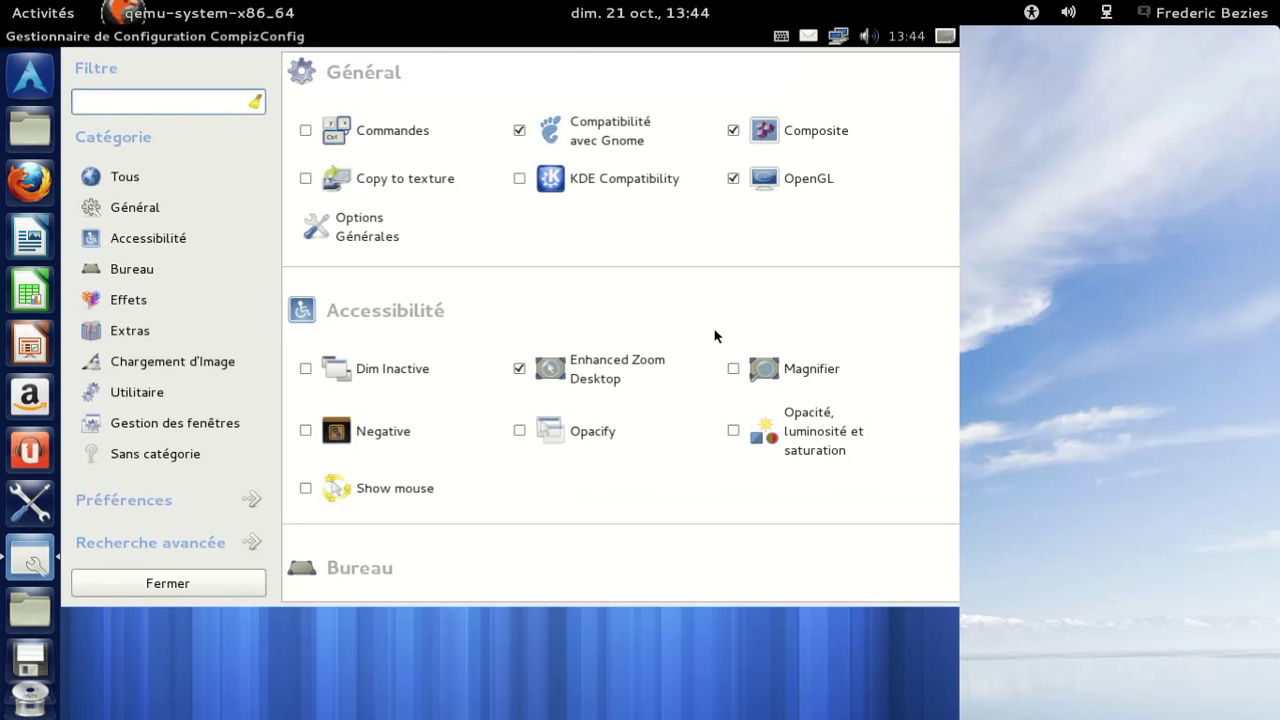
scroll(715, 336, "down", 6)
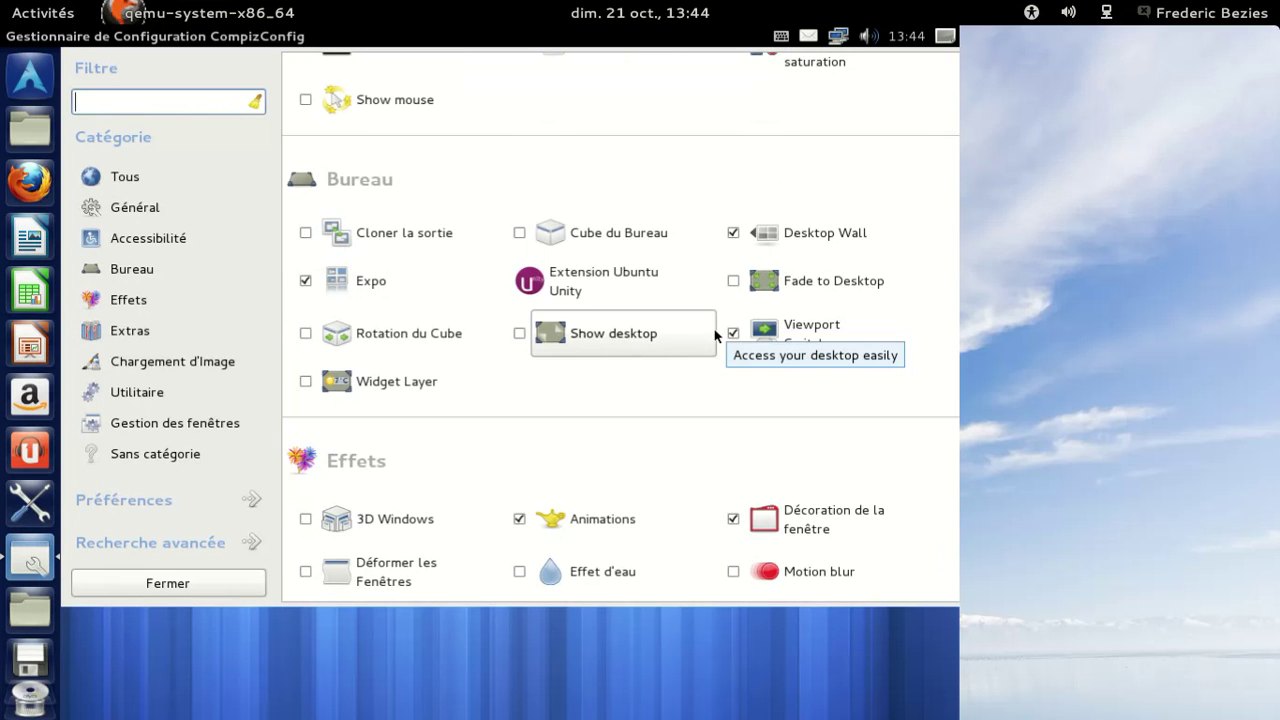
scroll(715, 336, "down", 2)
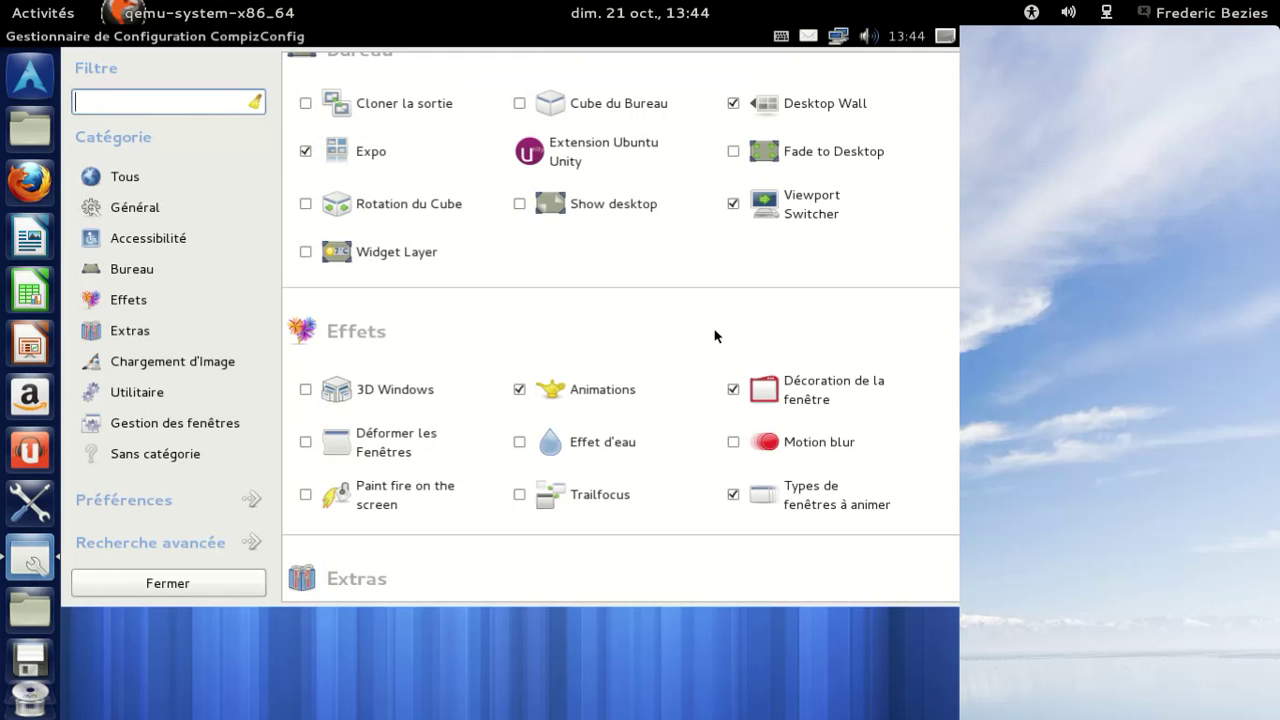
Open the Décoration de la fenêtre settings, cancel a new match rule, and peek at Active Shadow.
left_click(771, 398)
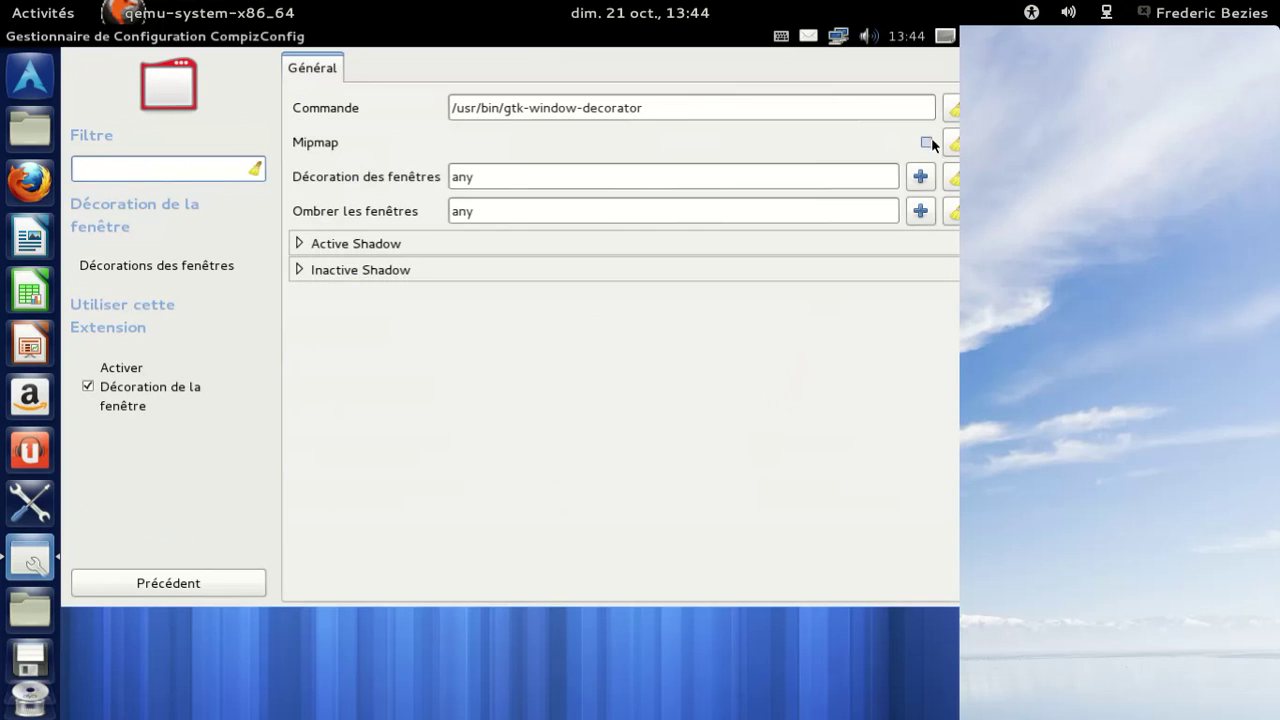
left_click(921, 186)
left_click(586, 392)
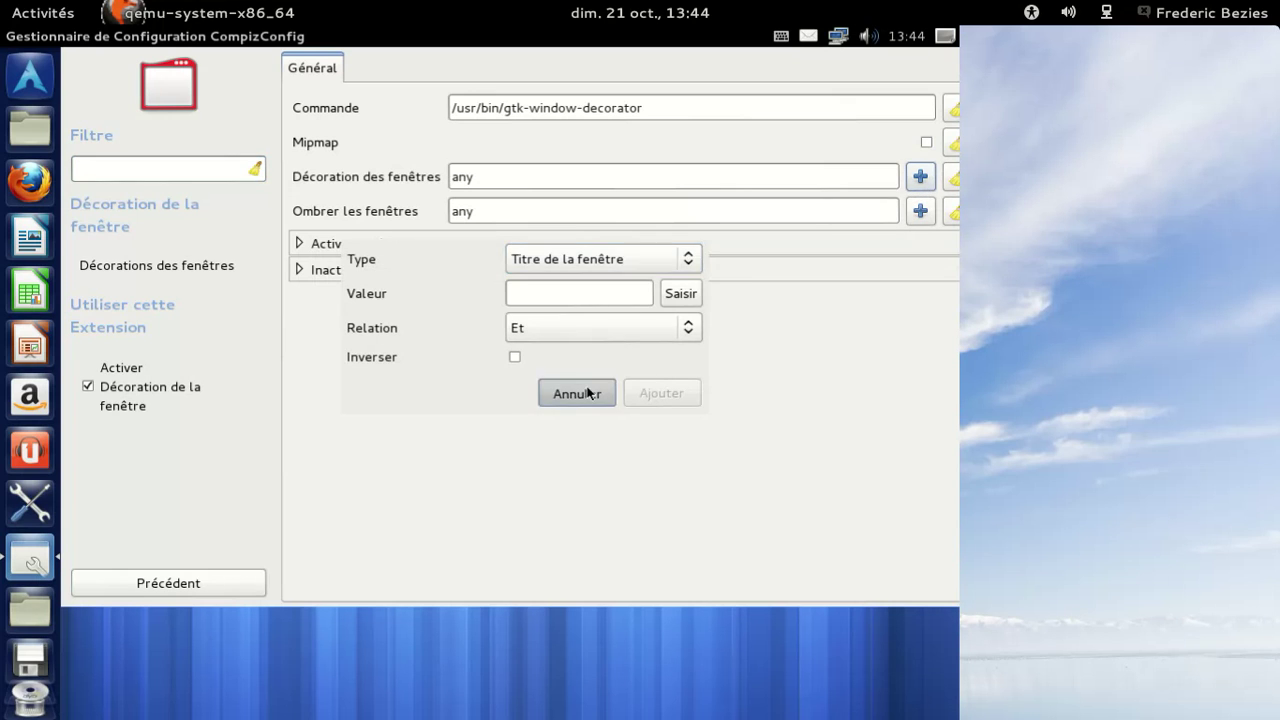
left_click(310, 246)
left_click(310, 246)
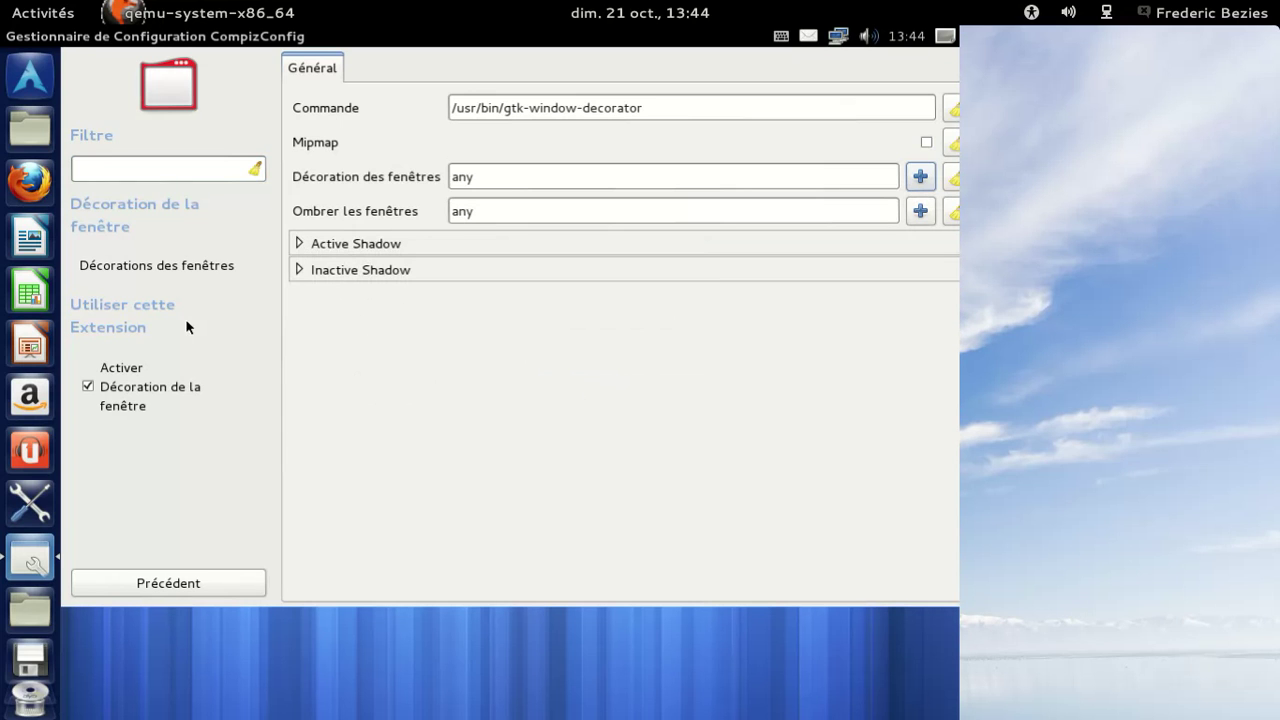
Disable and re-enable Window Decoration, go back to the plugin list, and close CCSM.
left_click(106, 397)
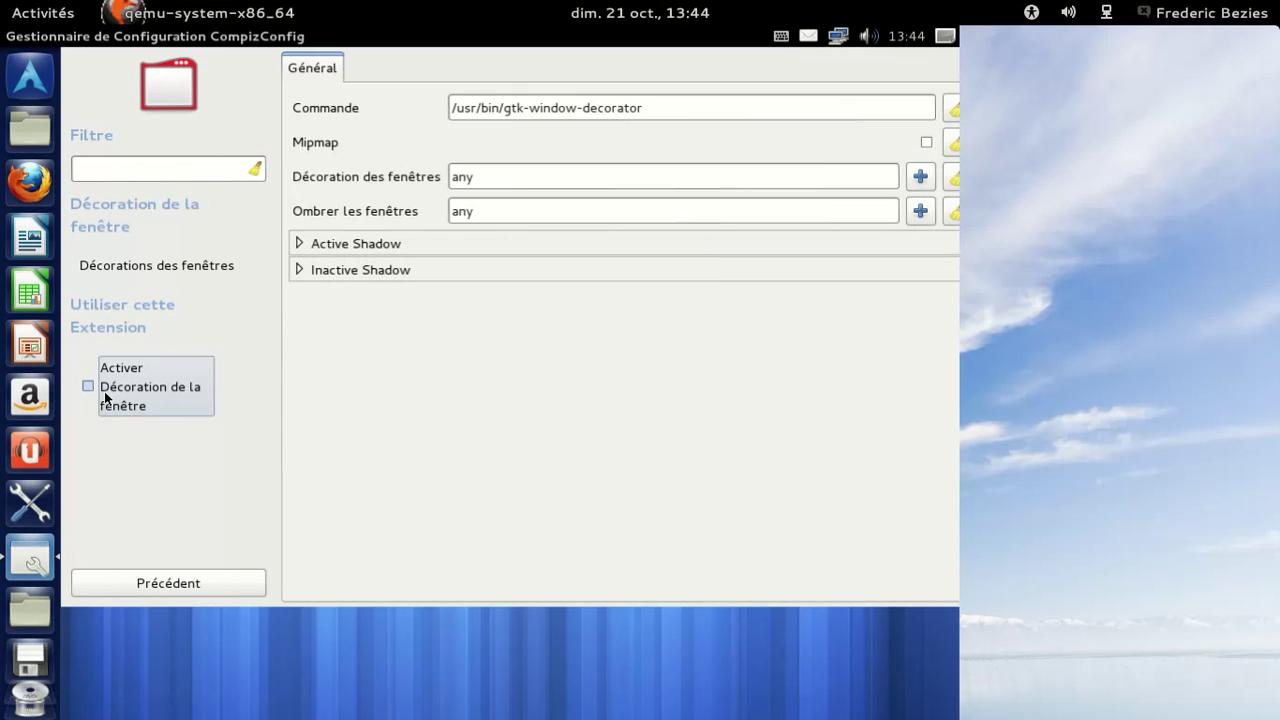
left_click(105, 393)
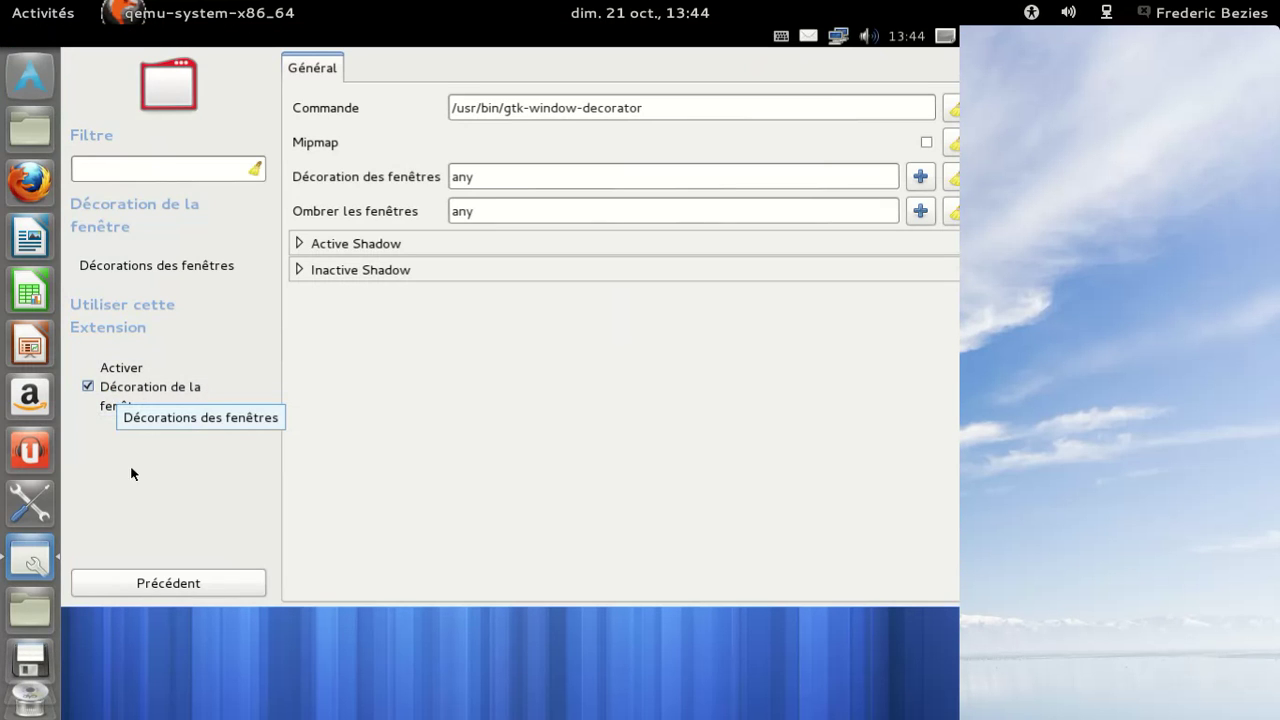
left_click(177, 586)
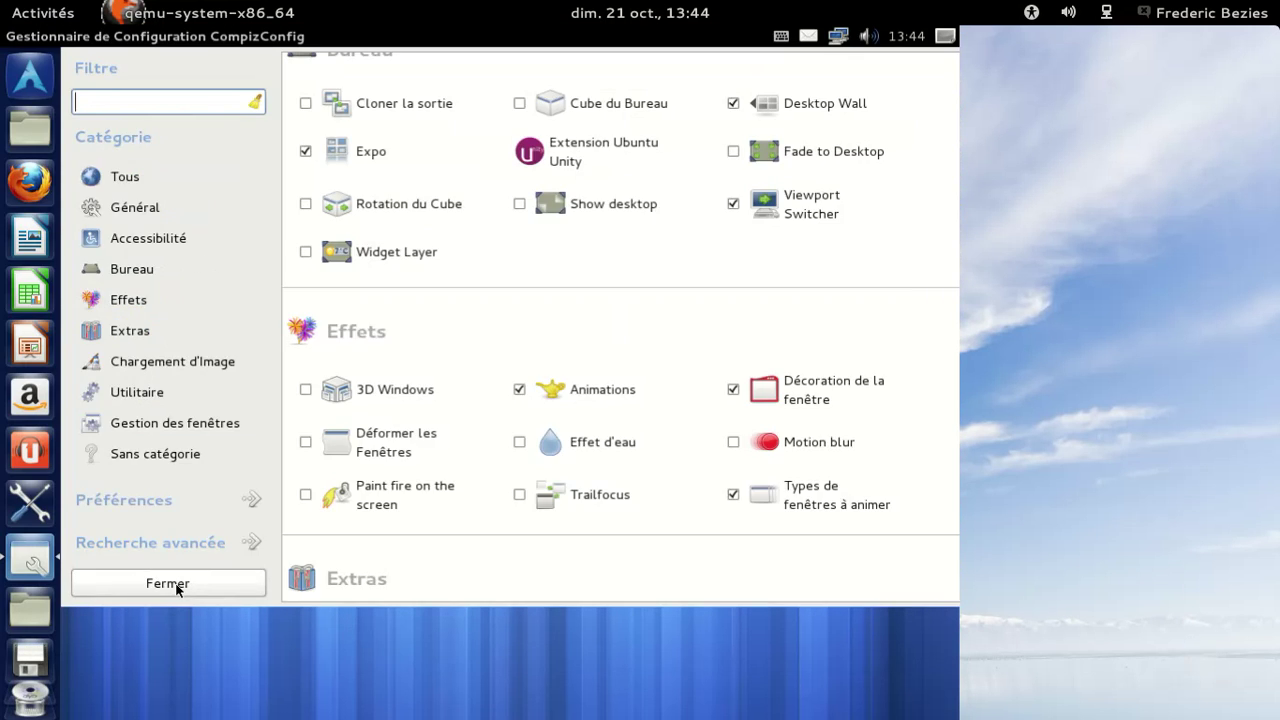
left_click(177, 585)
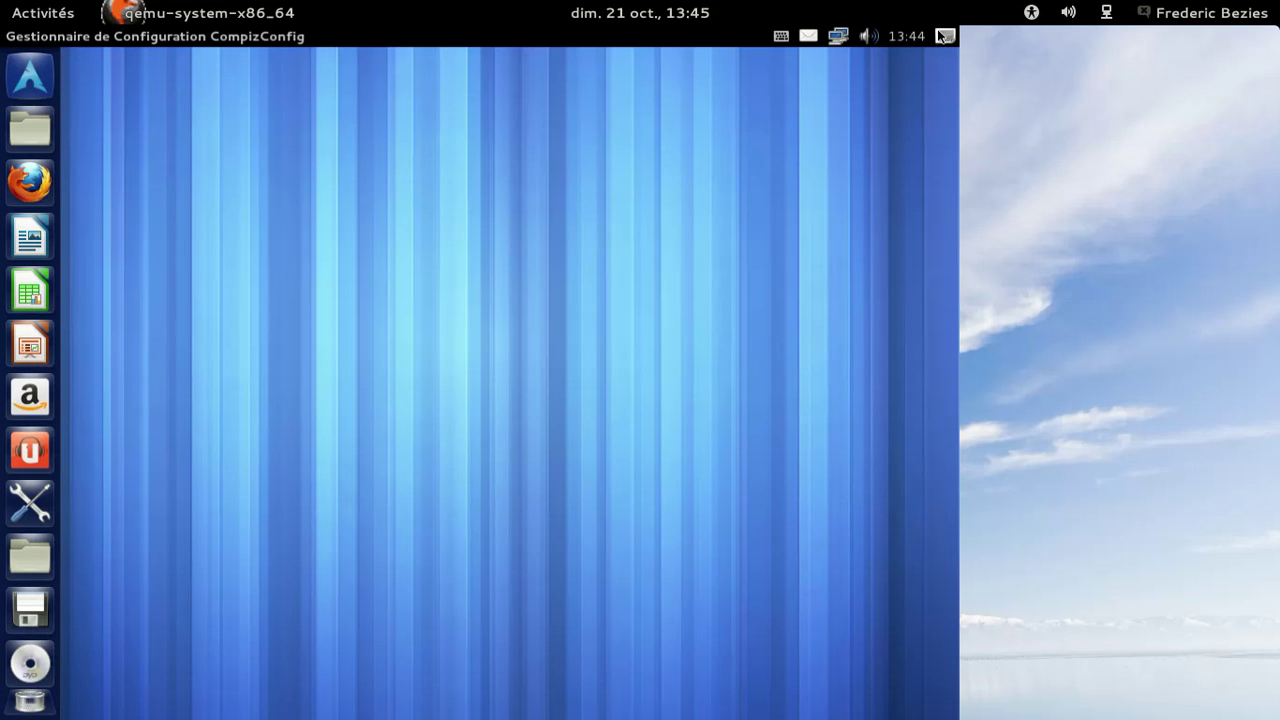
left_click(943, 37)
key("Left")
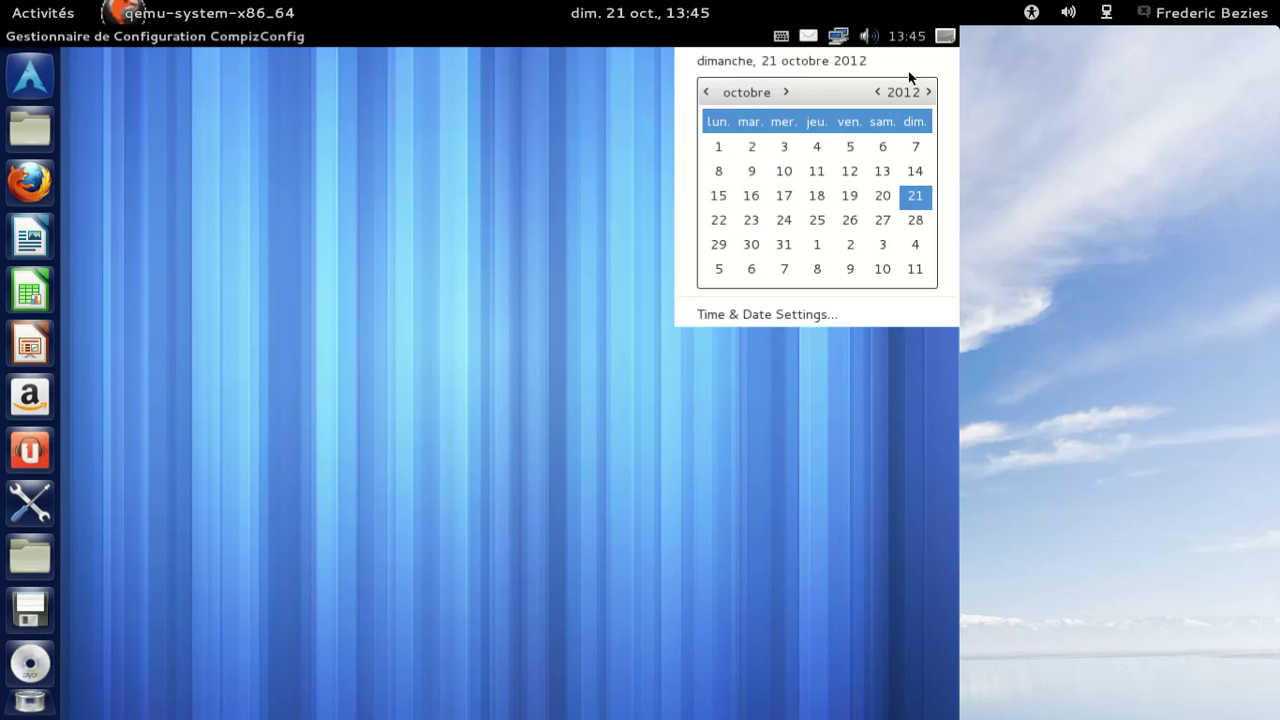
key("Right")
key("Escape")
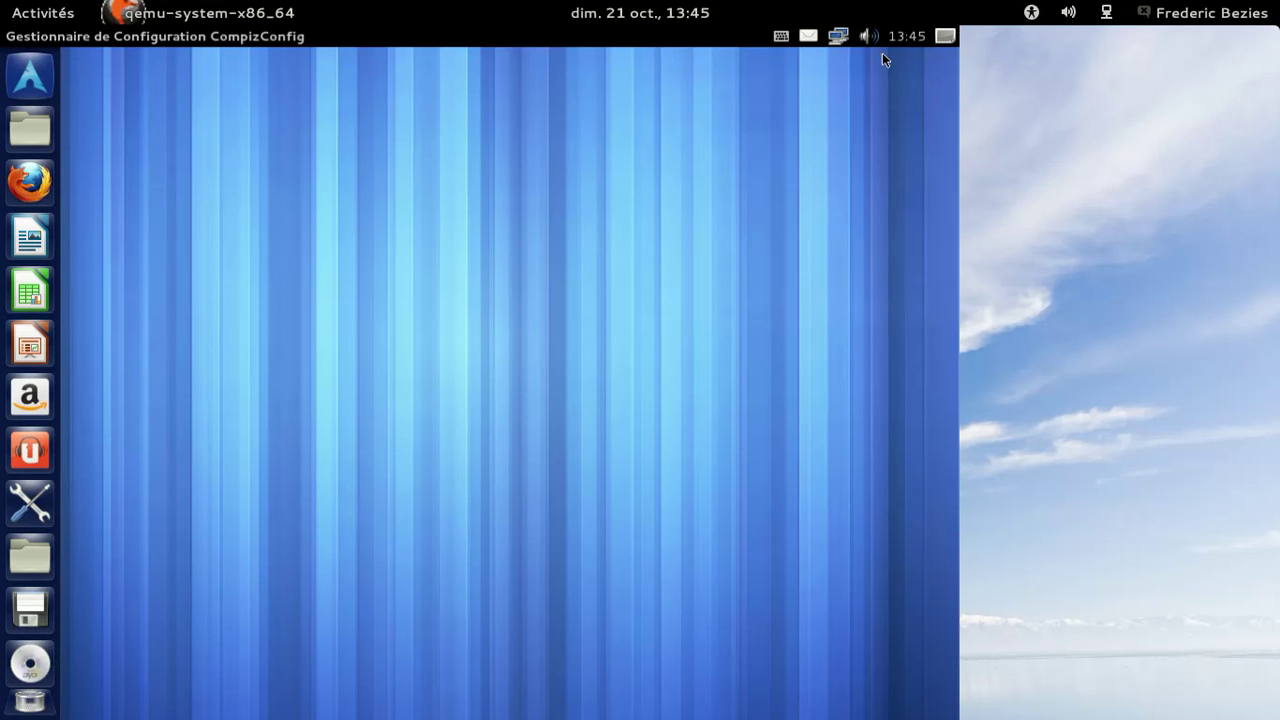
left_click(943, 37)
key("Left")
key("Escape")
left_click(947, 37)
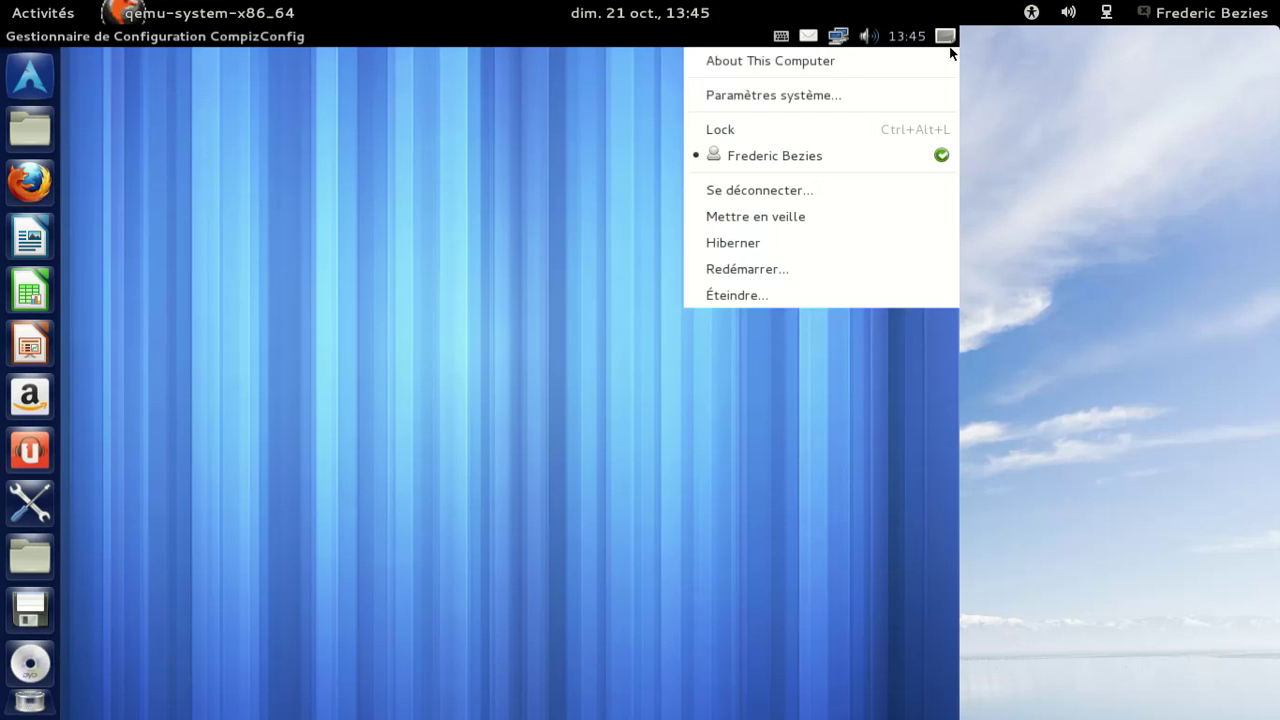
key("Escape")
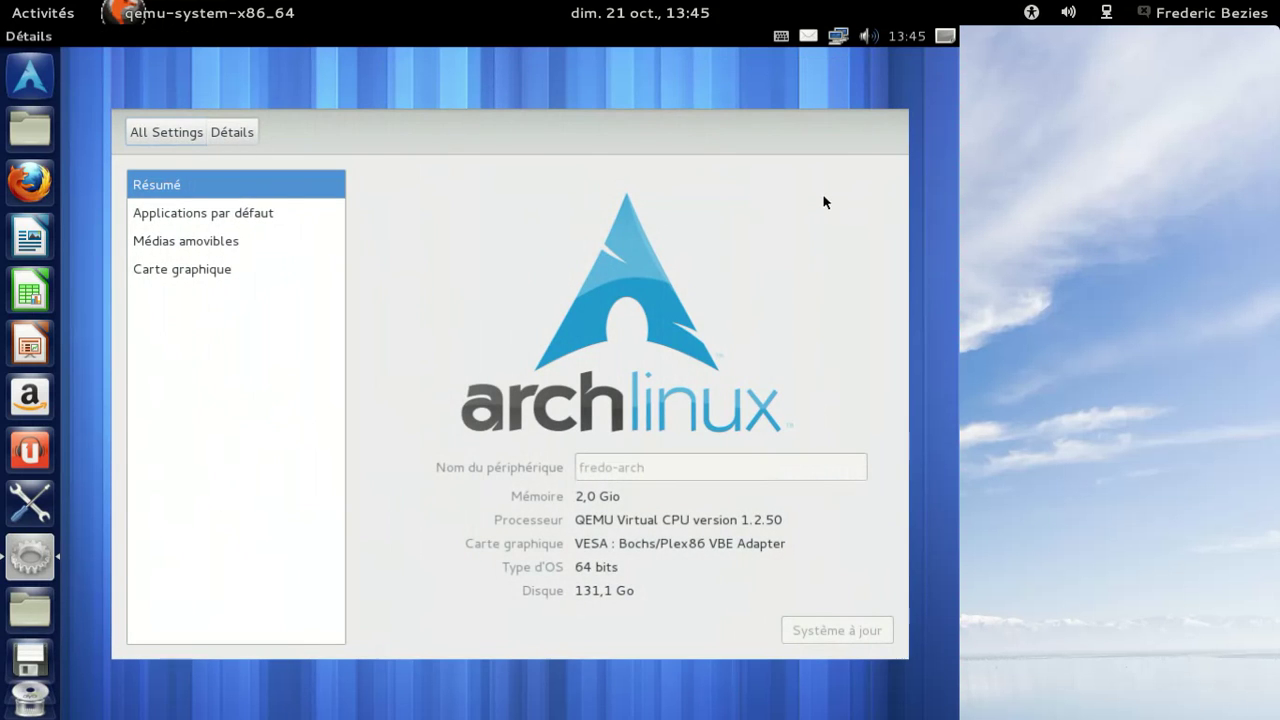
key("alt+F4")
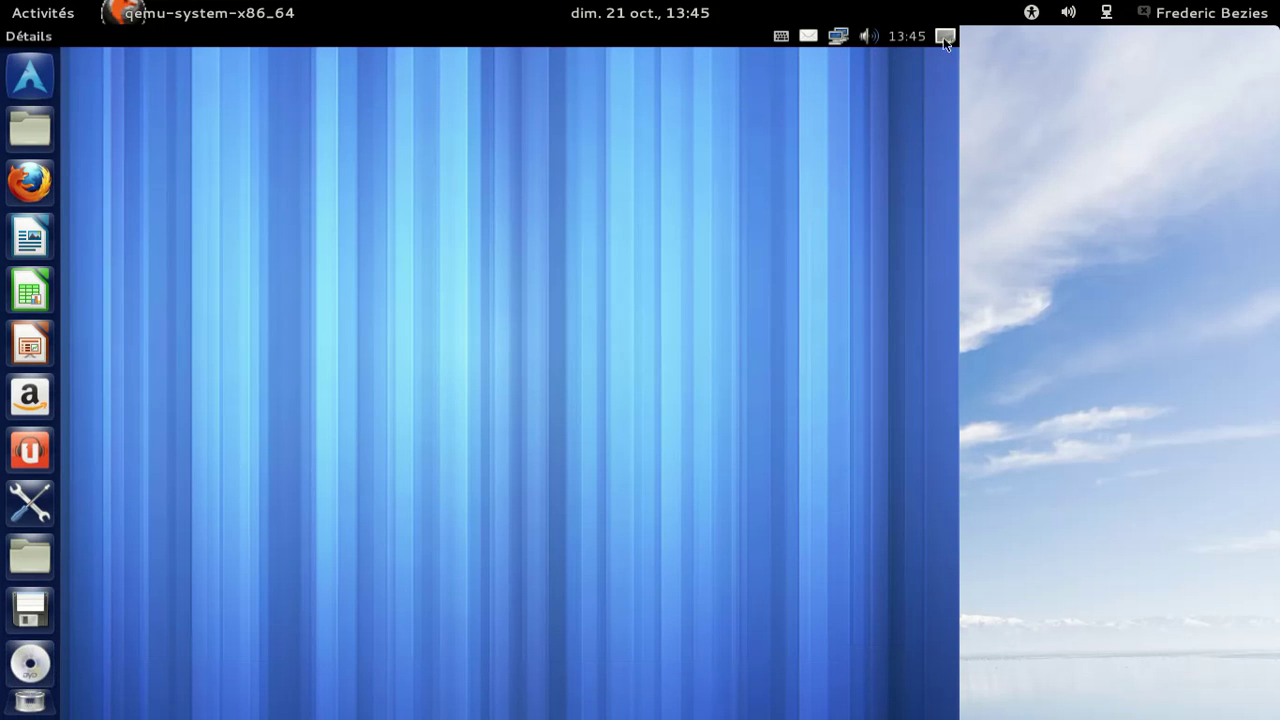
Choose Éteindre… from the system indicator menu and confirm Éteindre to power off.
left_click(948, 34)
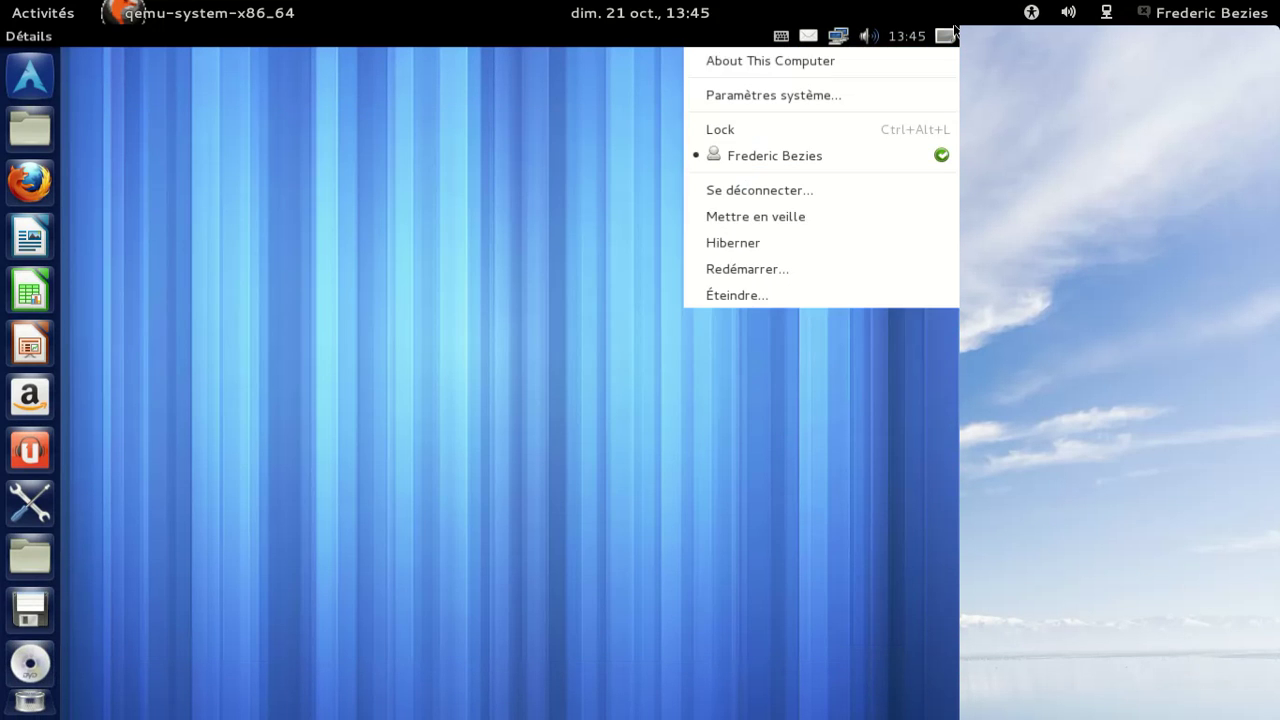
left_click(798, 304)
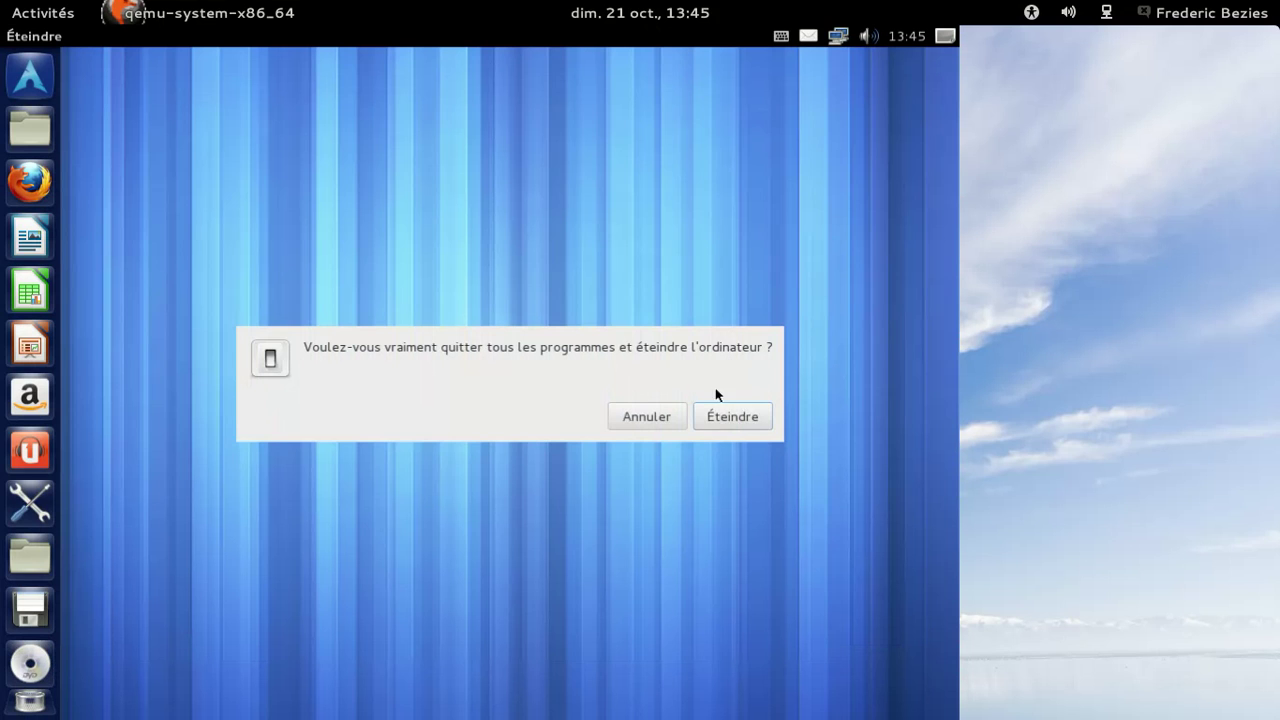
left_click(717, 410)
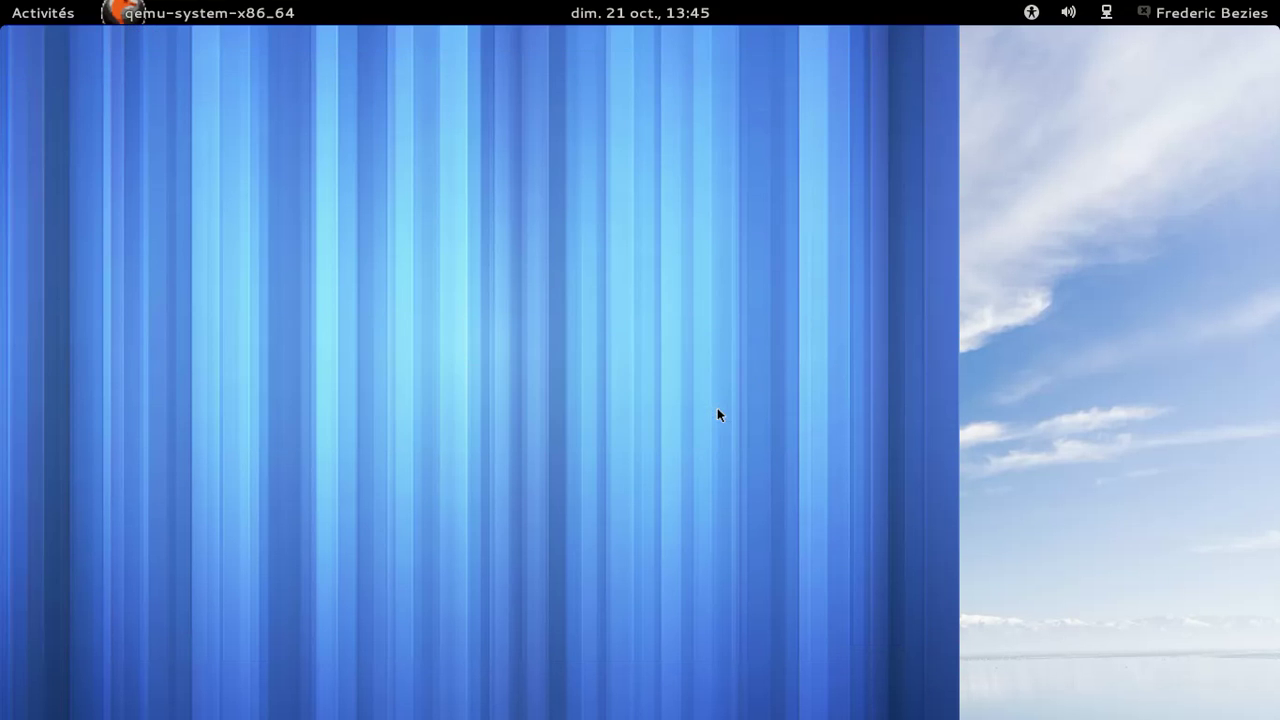